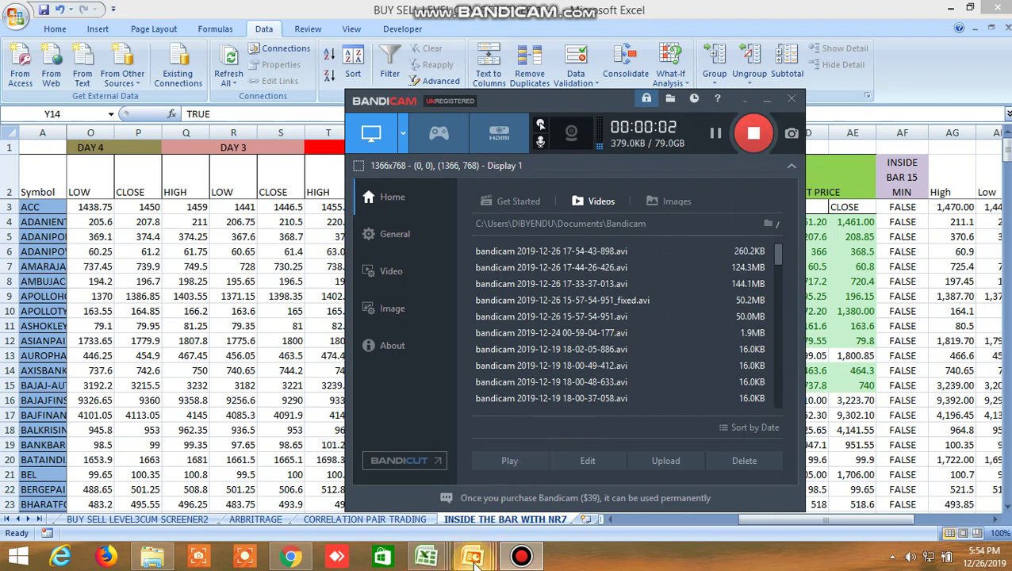
Bring the PowerPoint title-slide presentation to the front
mouse_move(472, 557)
click(476, 482)
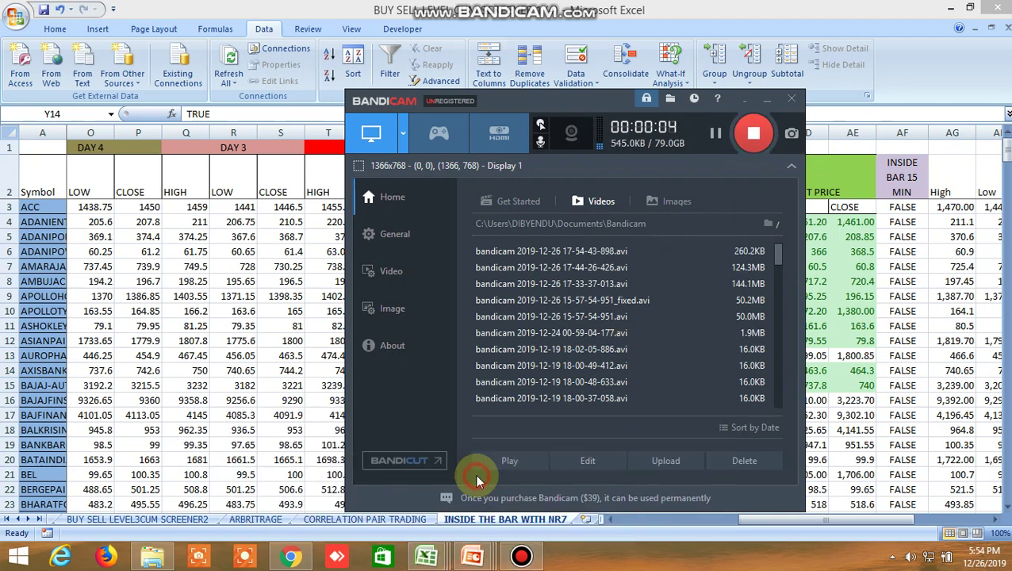
Minimise the screen recorder and bring the DISCALAIMER presentation forward
click(766, 102)
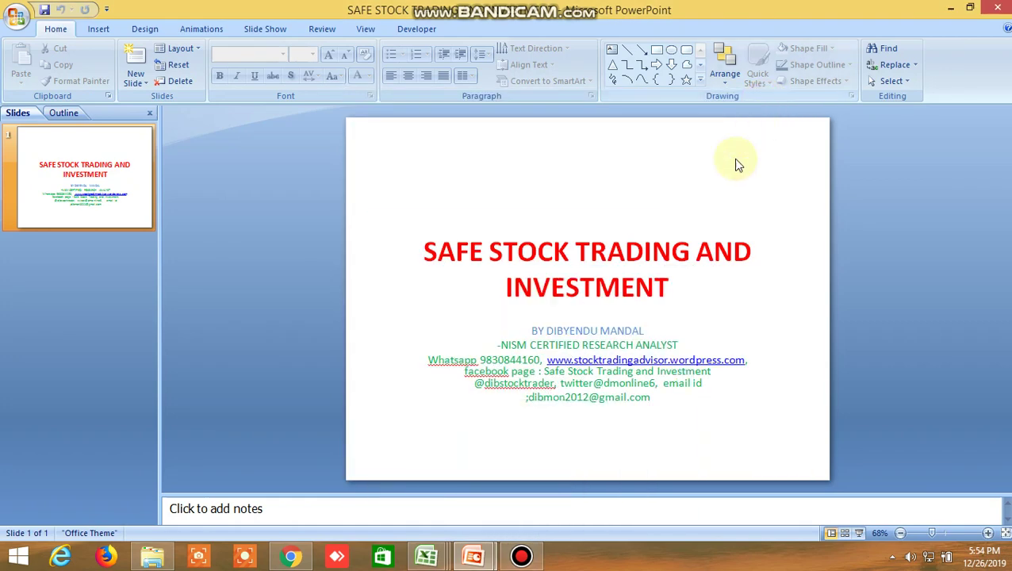
mouse_move(473, 557)
click(377, 466)
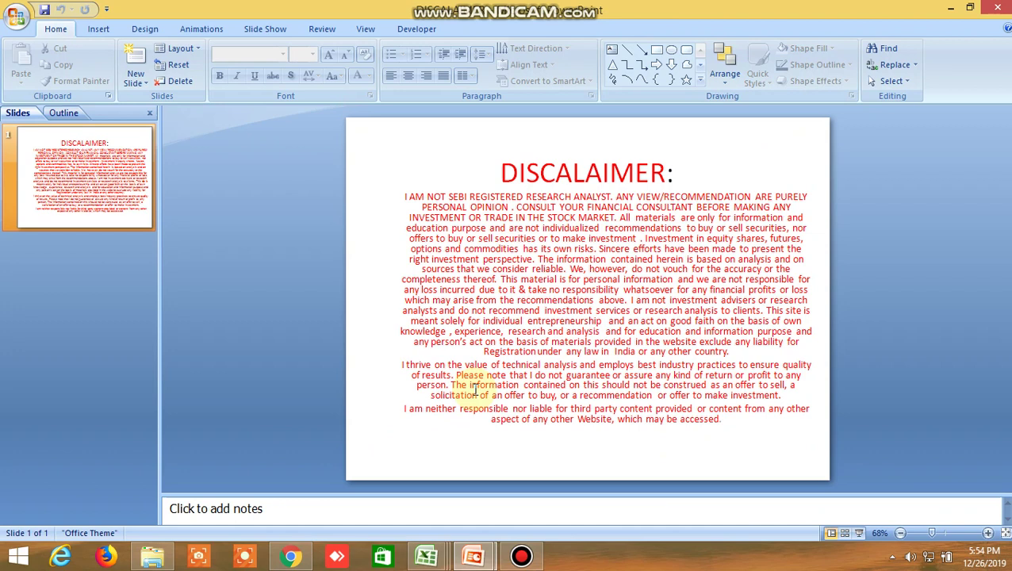
mouse_move(427, 557)
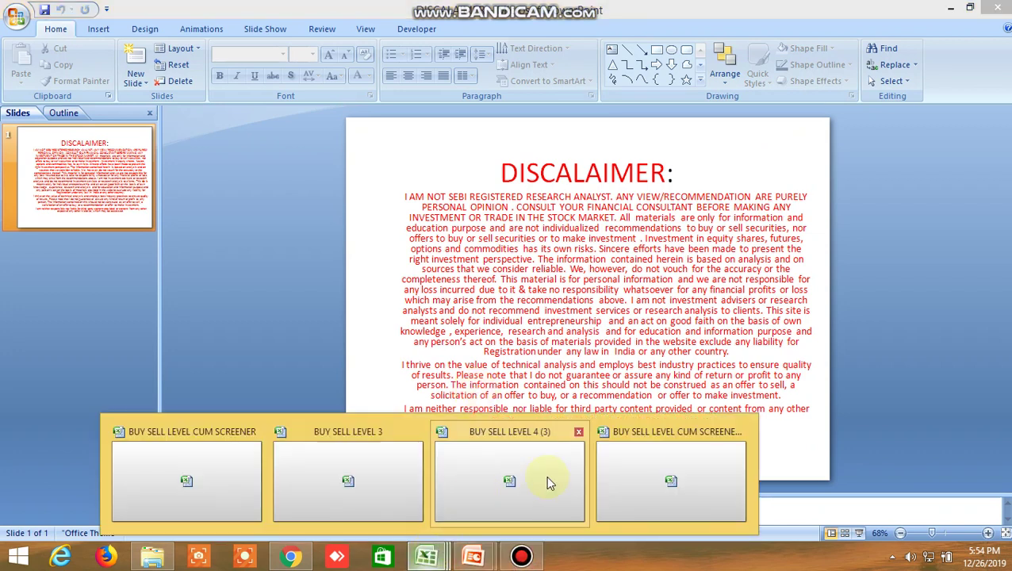
click(687, 476)
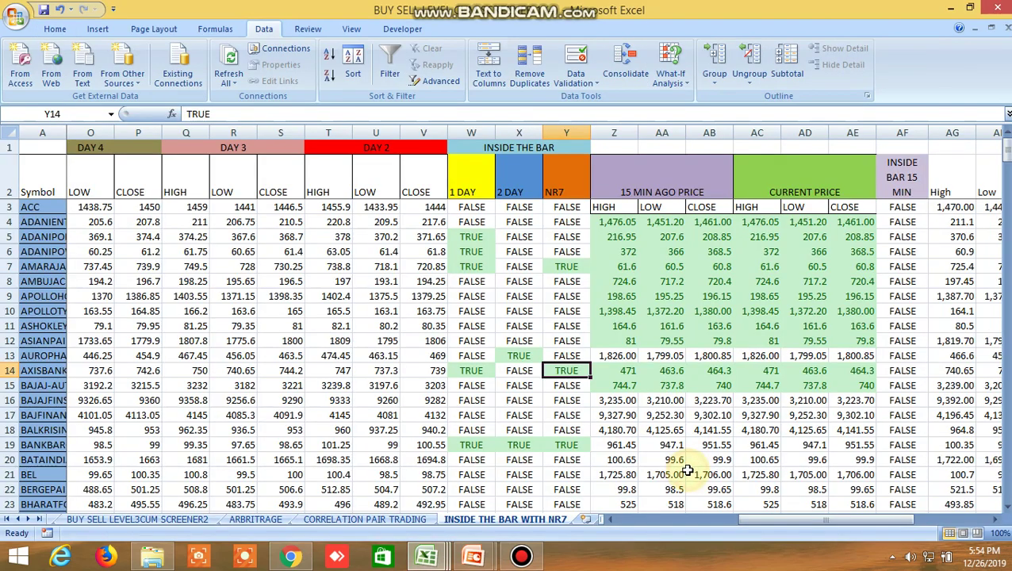
drag(796, 522, 796, 522)
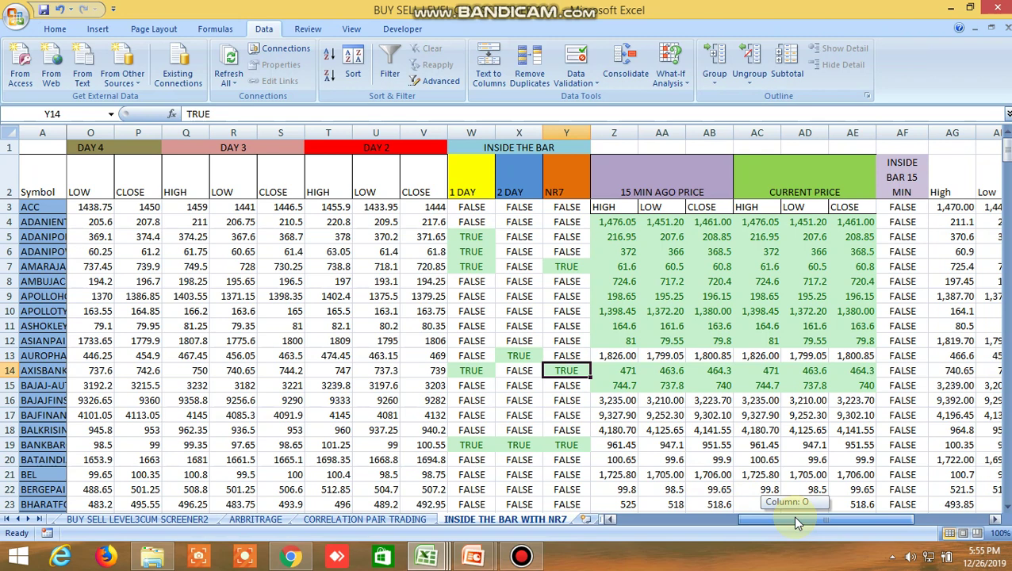
mouse_move(793, 515)
mouse_down()
mouse_move(744, 518)
mouse_move(760, 518)
mouse_up()
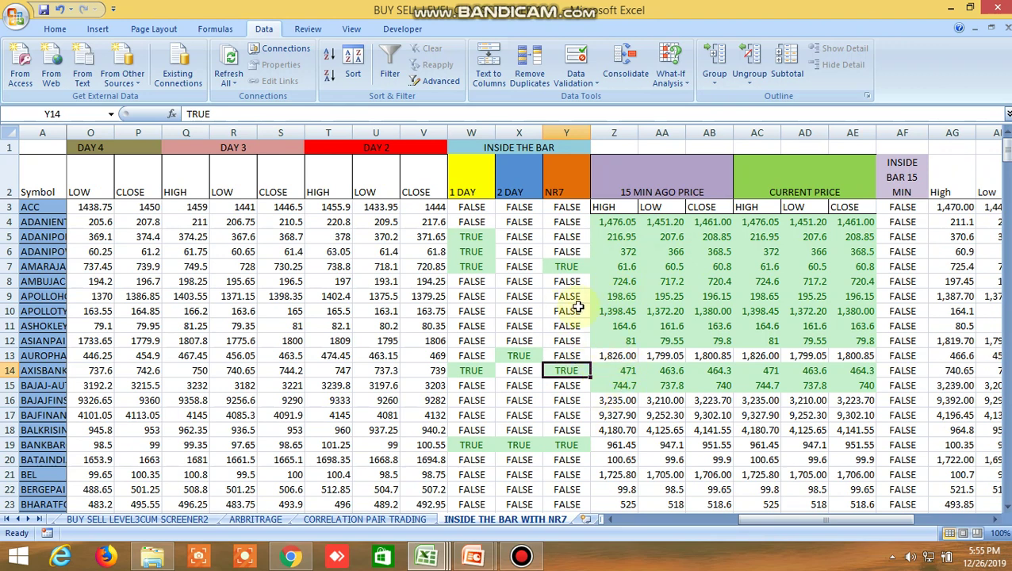
drag(793, 522, 794, 522)
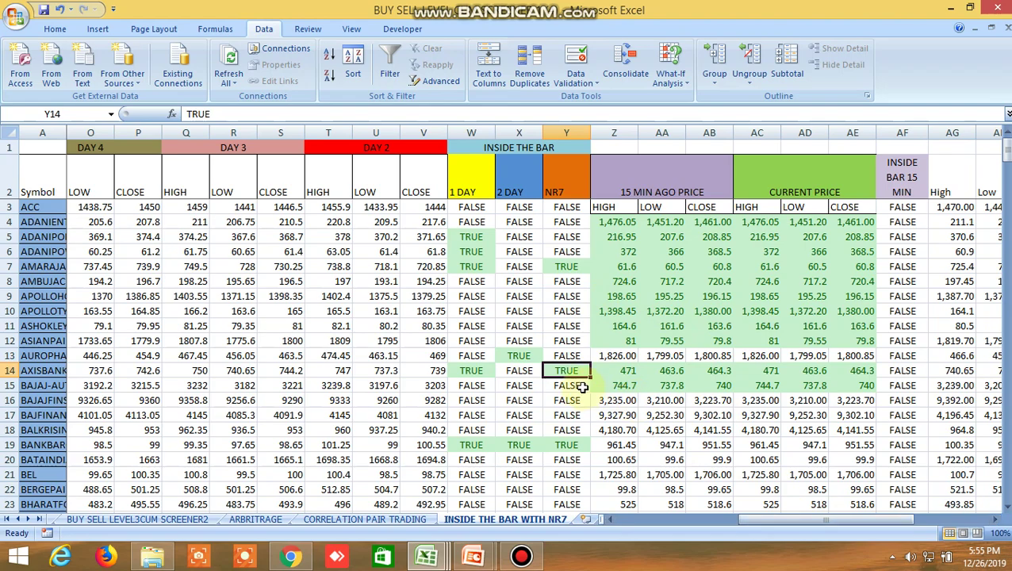
scroll(581, 387, down, 5)
scroll(571, 385, up, 3)
scroll(571, 385, up, 2)
drag(799, 524, 611, 521)
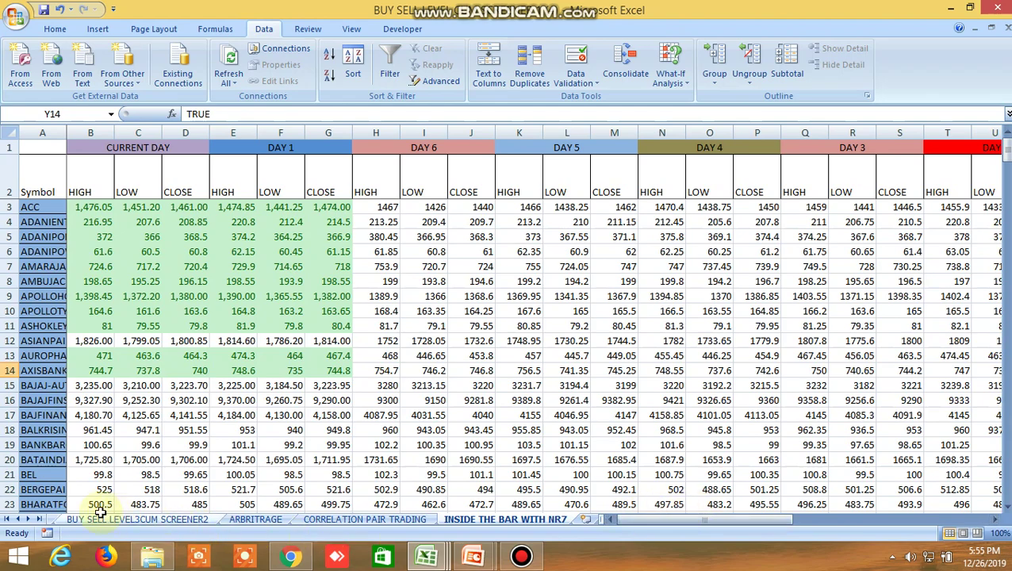
View the inside-bar columns near JK on ALLBUY SELL LEVELSCUM SCREENER1, then switch to CORRELATION PAIR TRADING
click(17, 519)
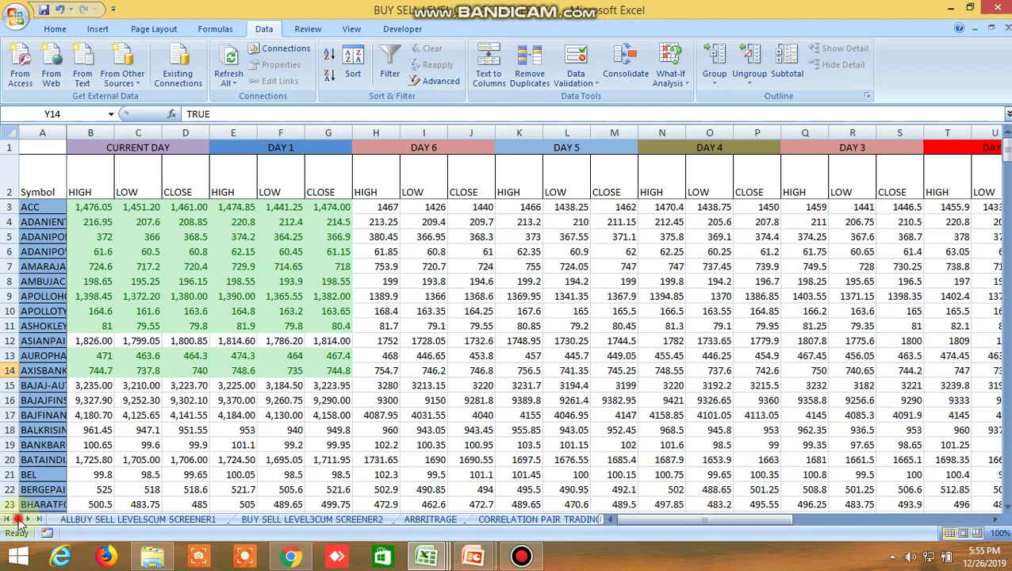
click(111, 520)
drag(622, 521, 700, 520)
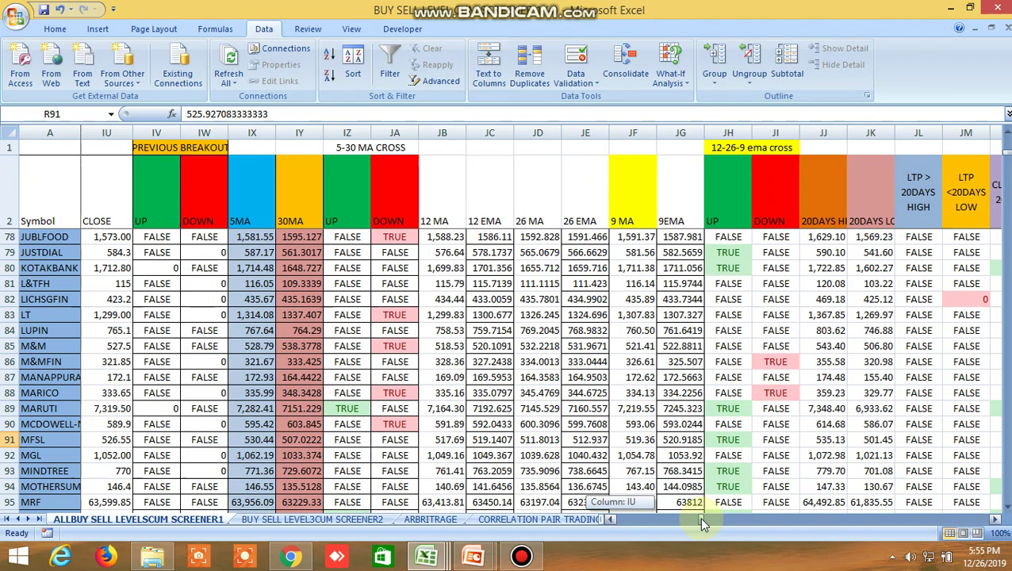
drag(699, 516, 707, 522)
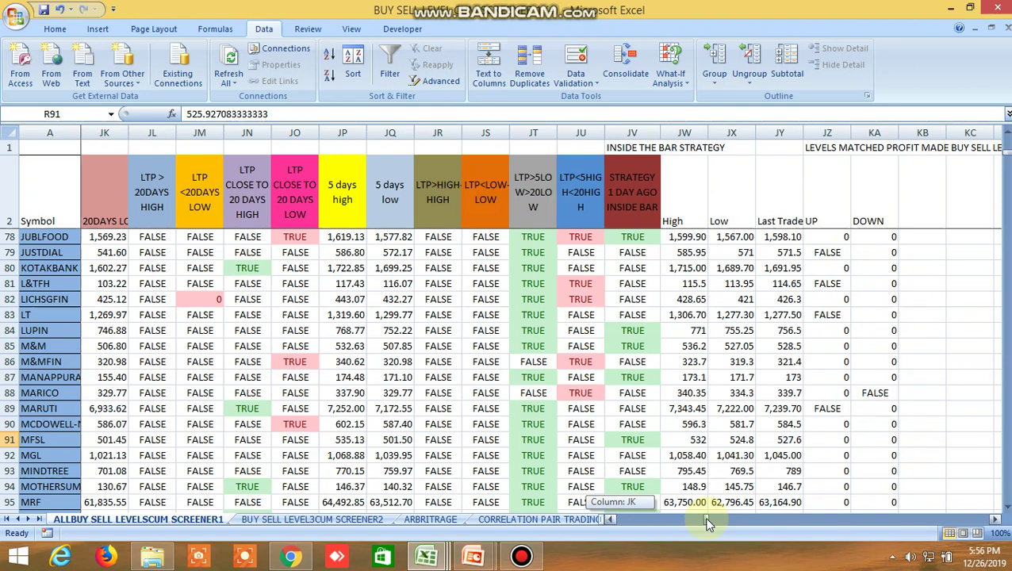
drag(707, 522, 707, 522)
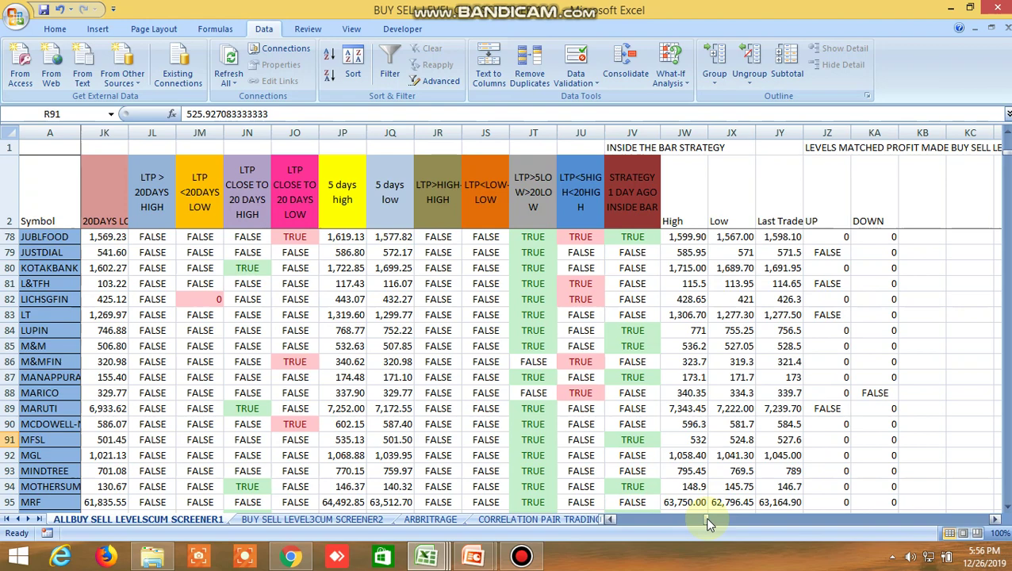
click(573, 520)
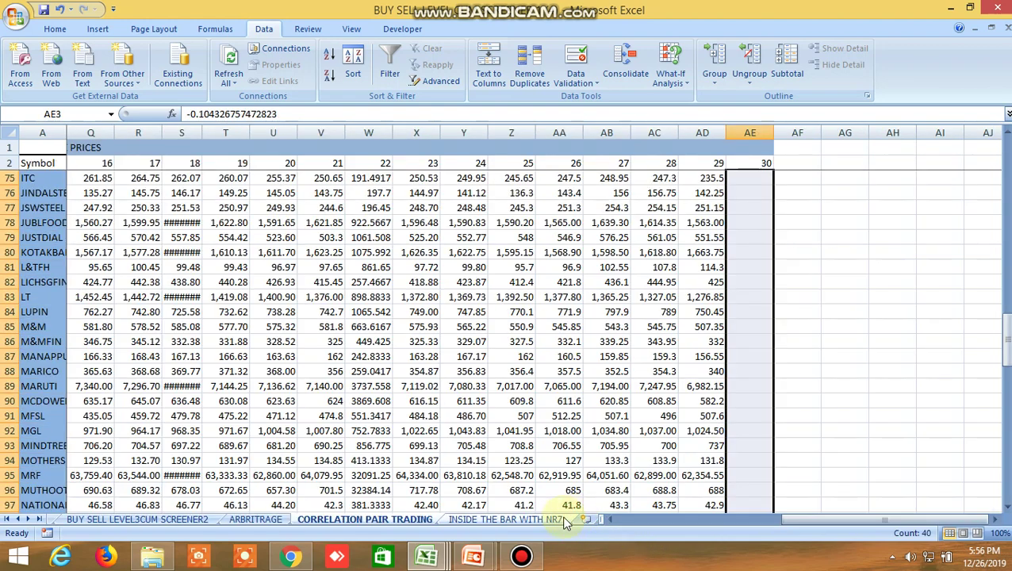
Return to INSIDE THE BAR WITH NR7 and browse its current-day and Day 1–6 high/low/close columns
click(542, 521)
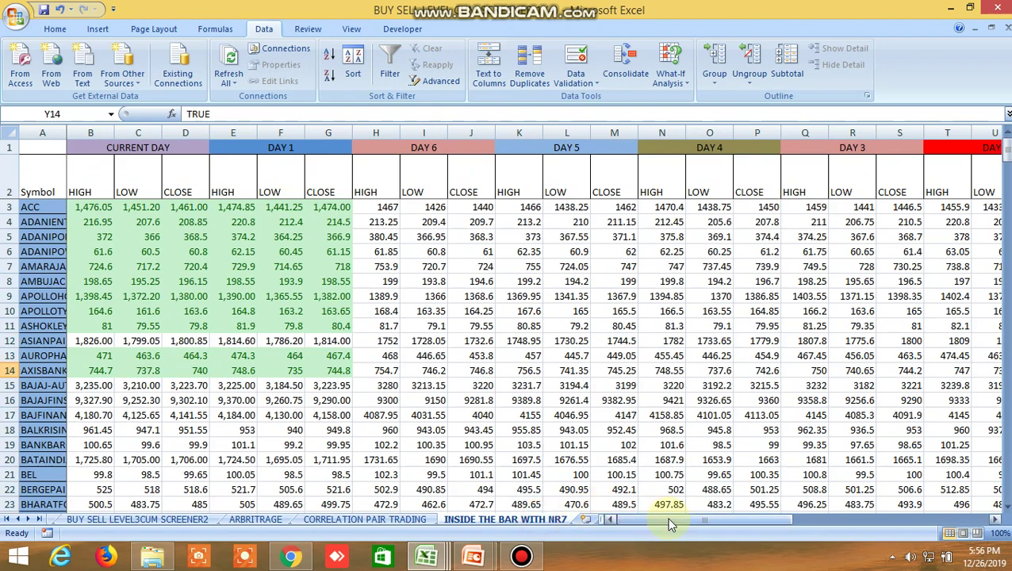
drag(666, 520, 752, 532)
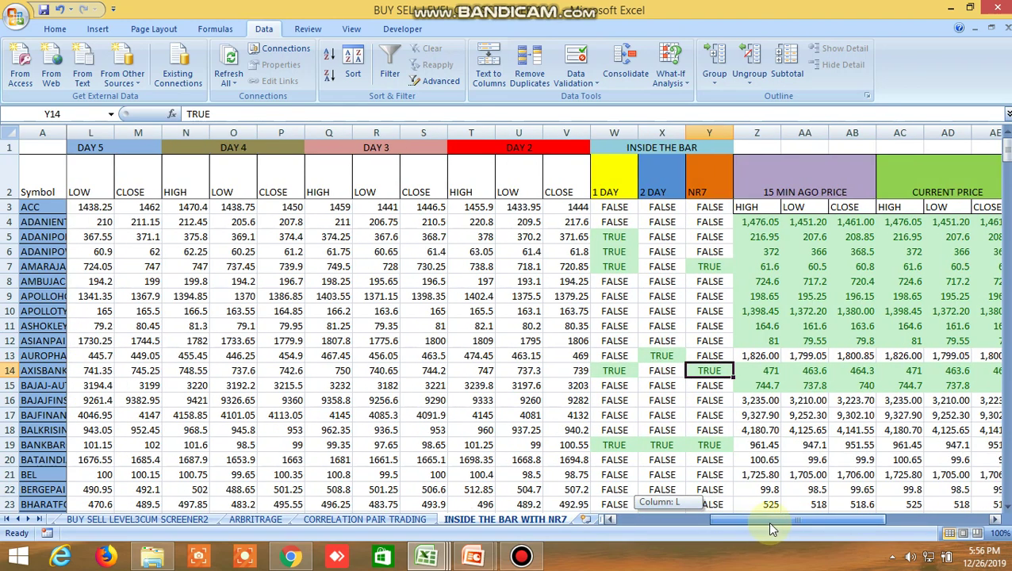
drag(752, 530, 784, 519)
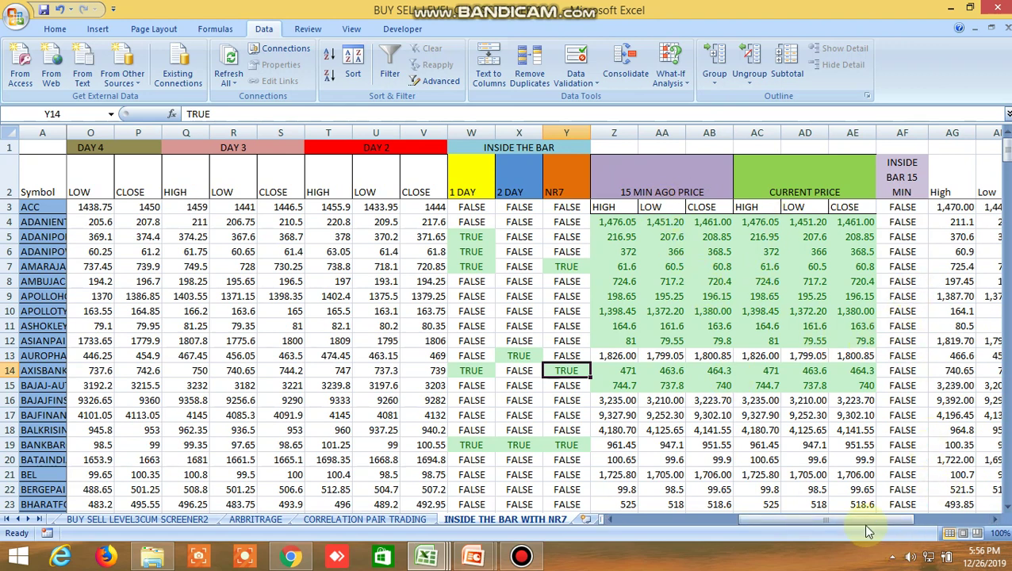
mouse_move(856, 520)
mouse_down()
mouse_move(813, 523)
mouse_move(852, 523)
mouse_up()
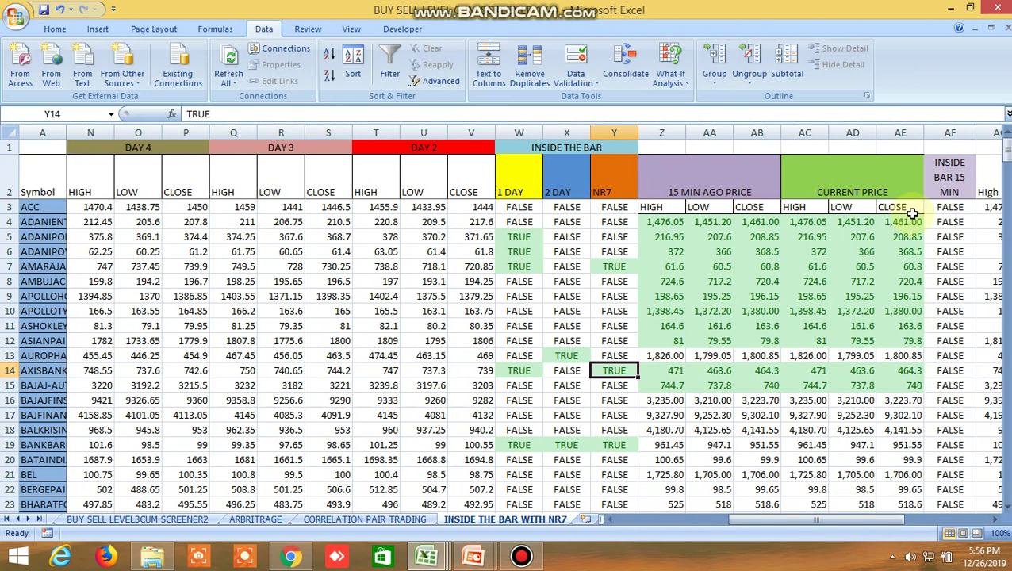
mouse_move(828, 520)
mouse_down()
mouse_move(859, 524)
mouse_move(670, 527)
mouse_up()
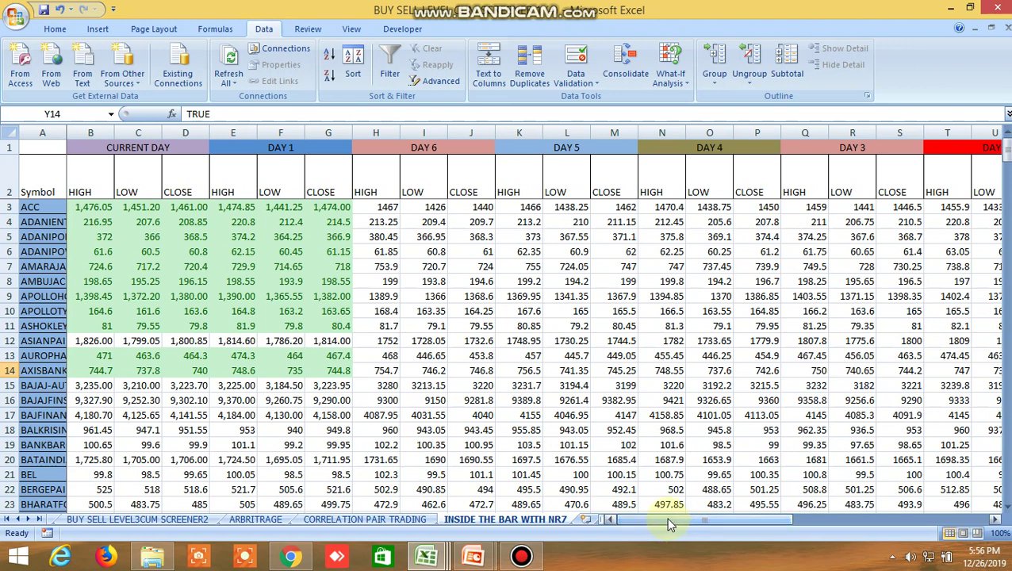
mouse_move(669, 523)
mouse_down()
mouse_move(868, 522)
mouse_move(654, 521)
mouse_up()
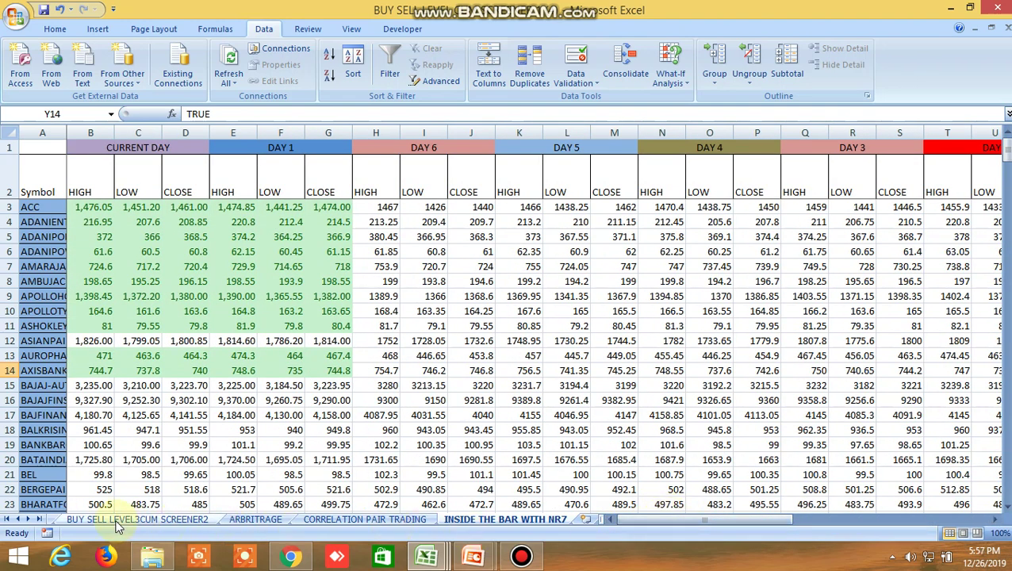
On ALLBUY SELL LEVELSCUM SCREENER1, select IBULHSGFIN's buy-above 308.2729 in I64, then show Kite
click(20, 519)
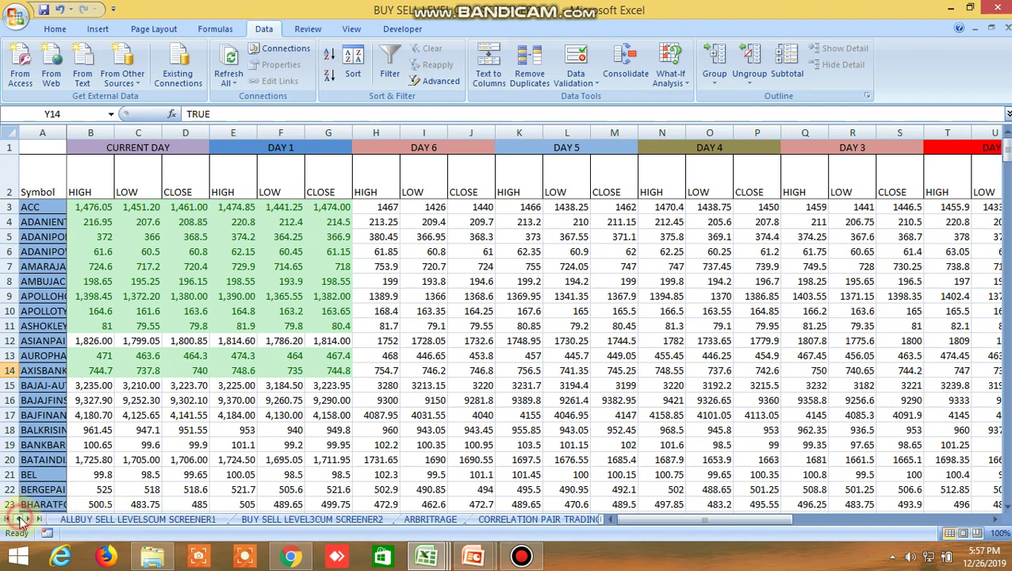
click(107, 520)
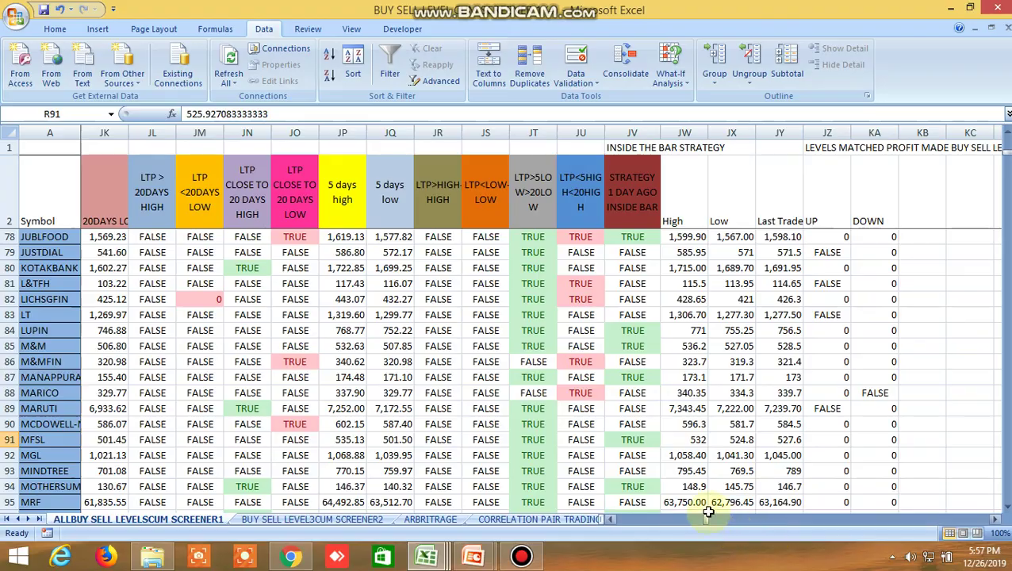
drag(709, 524, 610, 528)
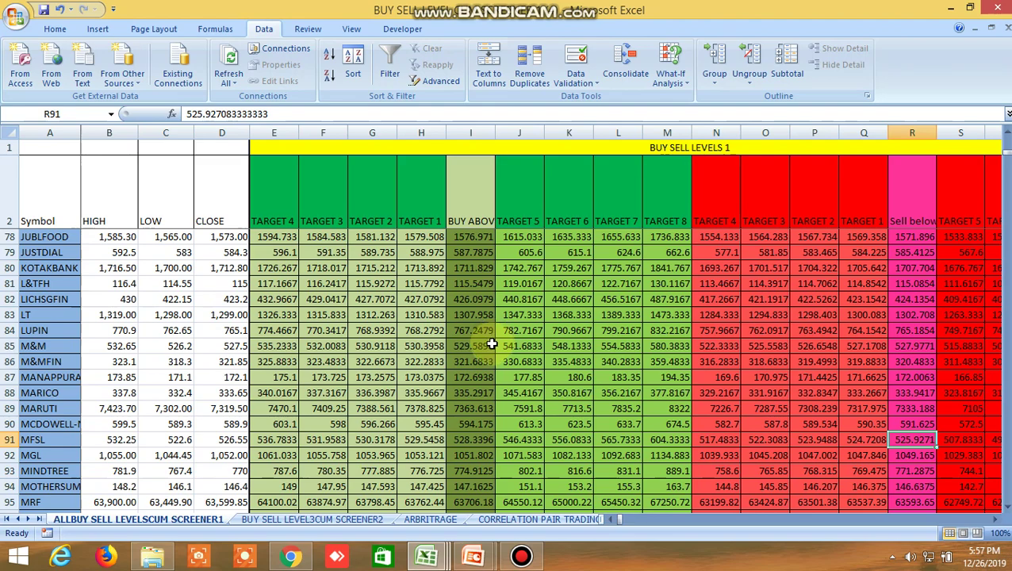
scroll(491, 343, up, 3)
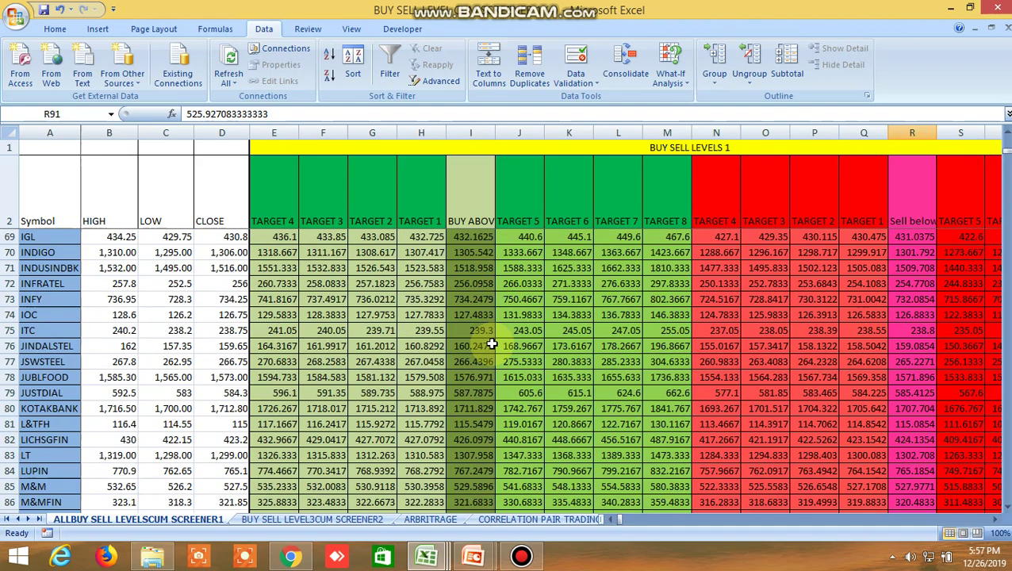
scroll(492, 344, up, 1)
scroll(492, 344, up, 2)
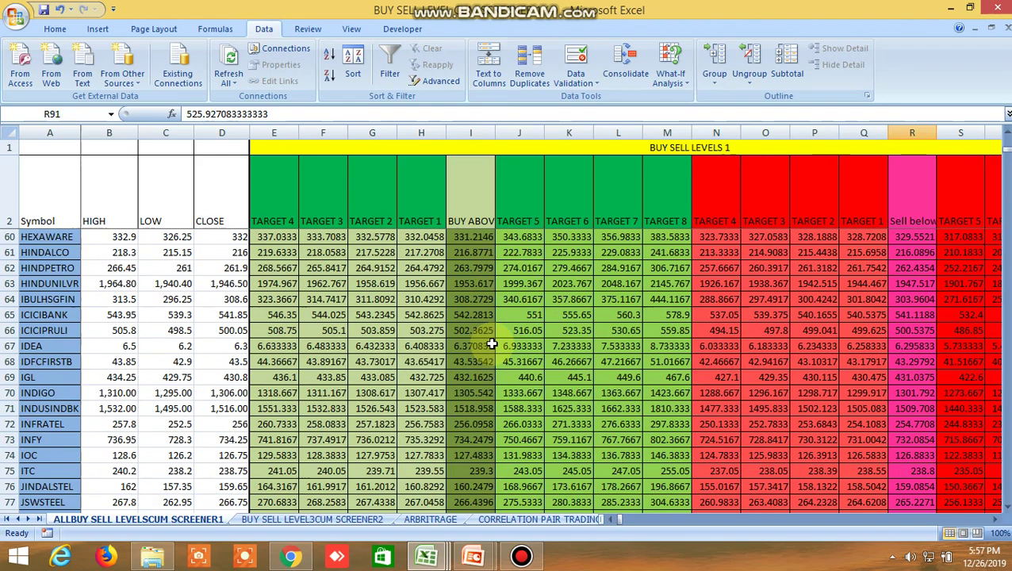
click(481, 300)
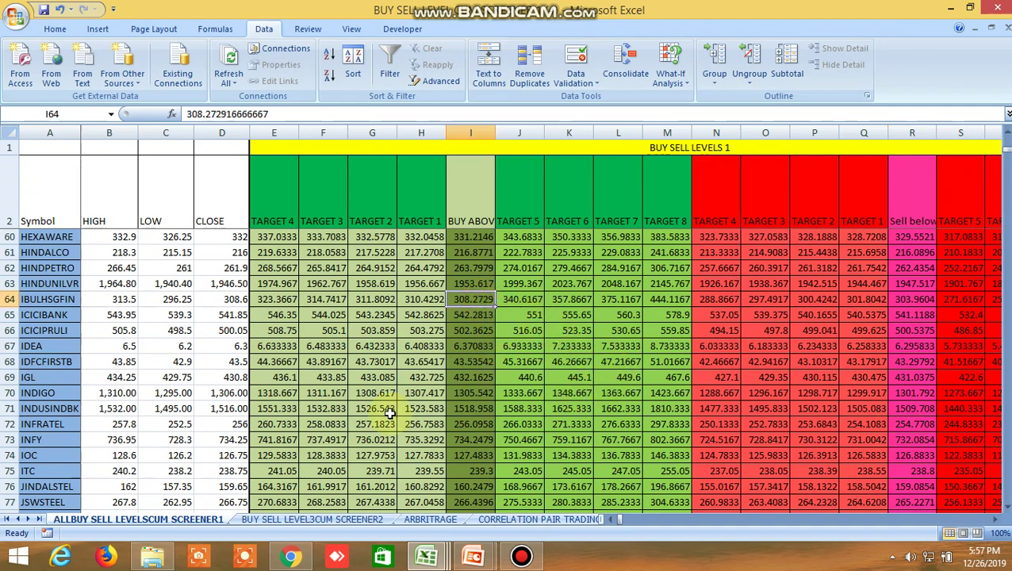
click(291, 557)
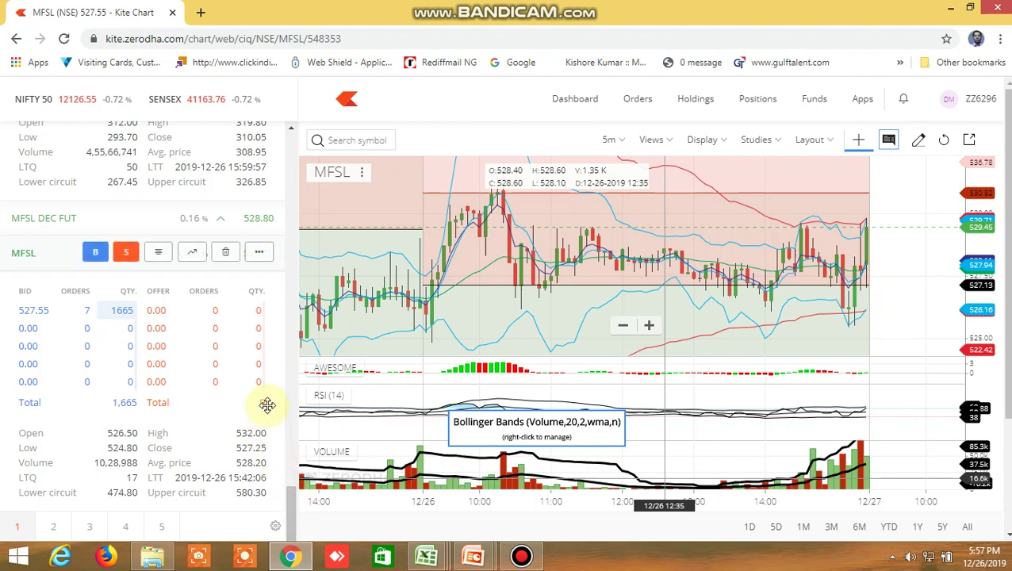
Switch Kite's chart to IBULHSGFIN at 297.15, then return to the Excel levels sheet
click(290, 498)
drag(290, 499, 299, 450)
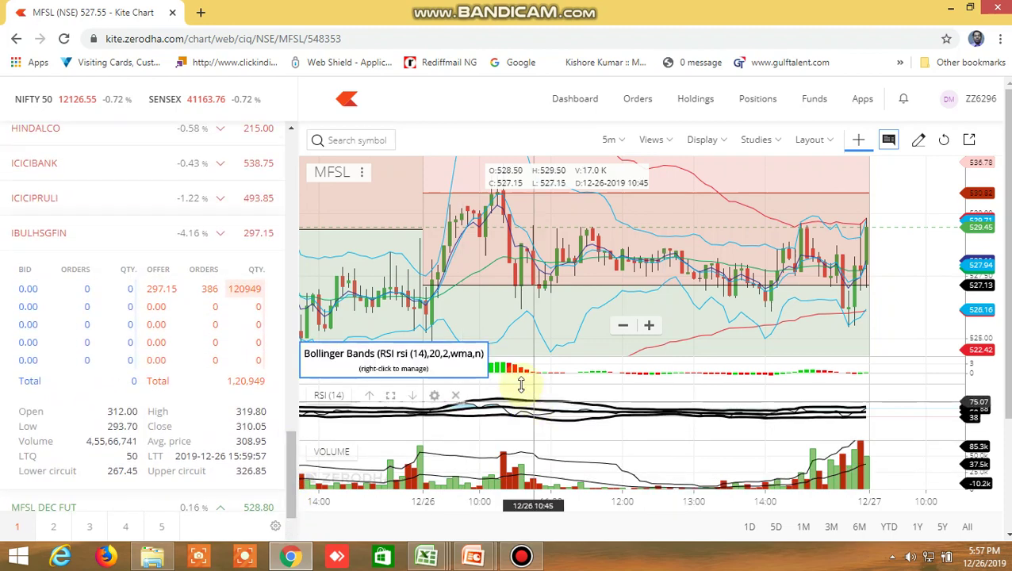
click(198, 236)
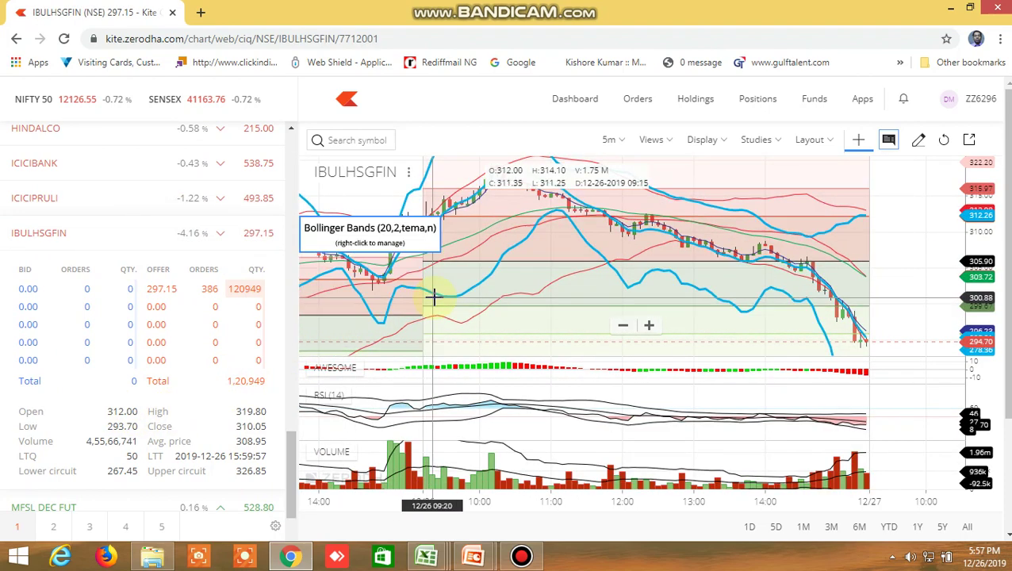
mouse_move(427, 556)
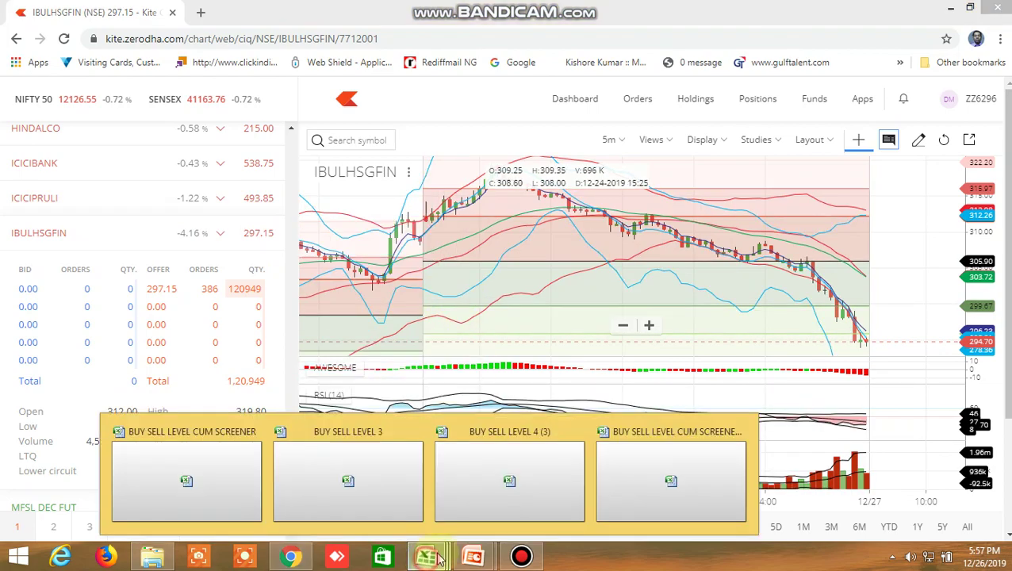
click(665, 492)
Check IBULHSGFIN's TARGET 2 (G64) and TARGET 3 (F64) levels, then return to its Kite chart
click(381, 299)
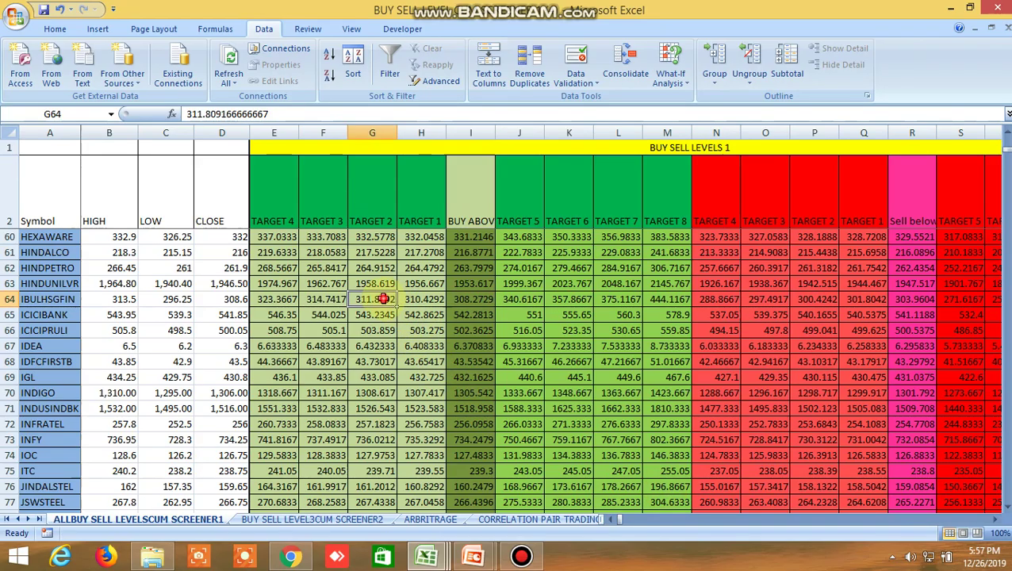
click(339, 298)
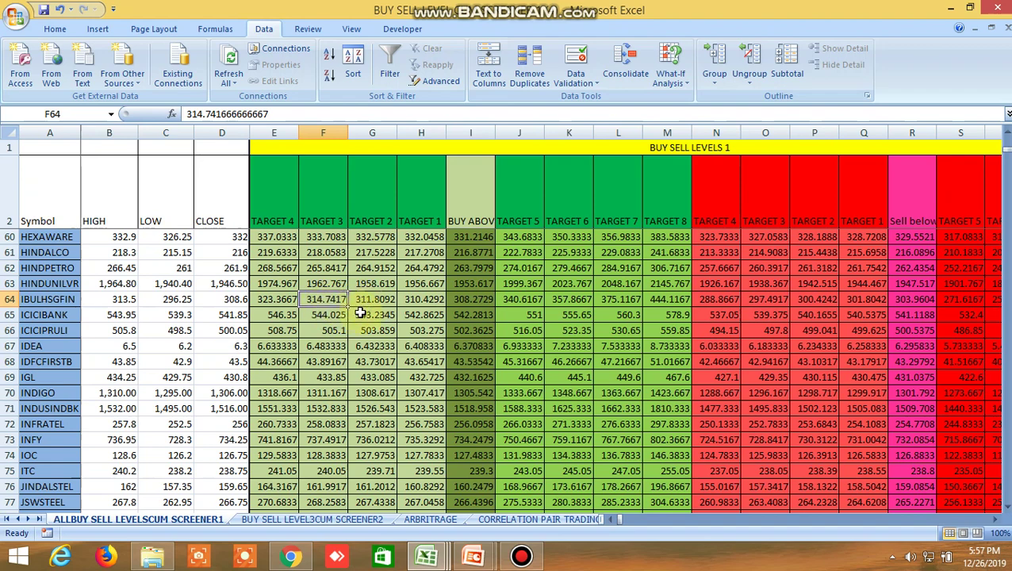
click(291, 557)
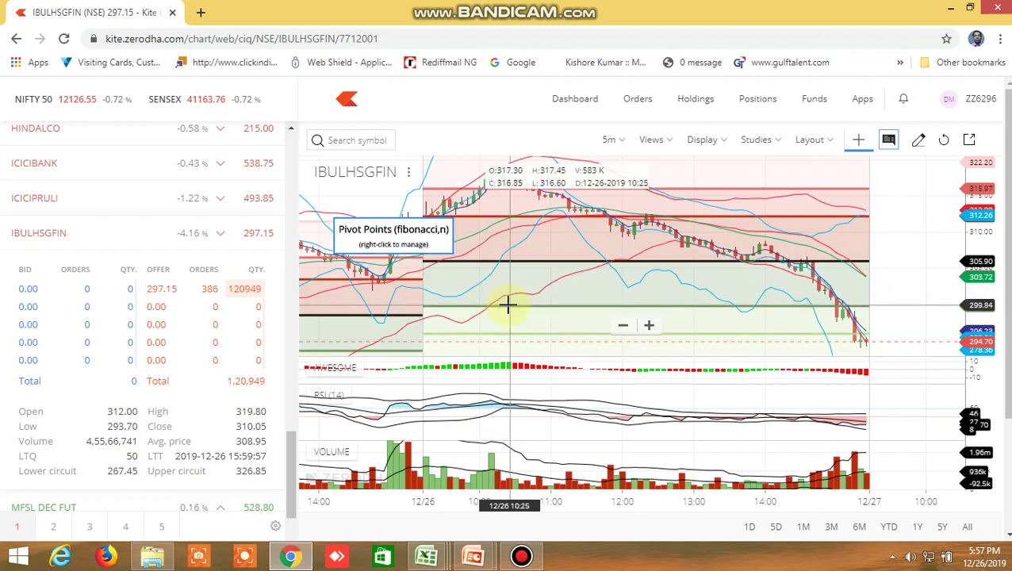
Compare Kite's IBULHSGFIN chart with the sell-below level 303.9604 in R64, ending in Excel
mouse_move(431, 554)
click(646, 476)
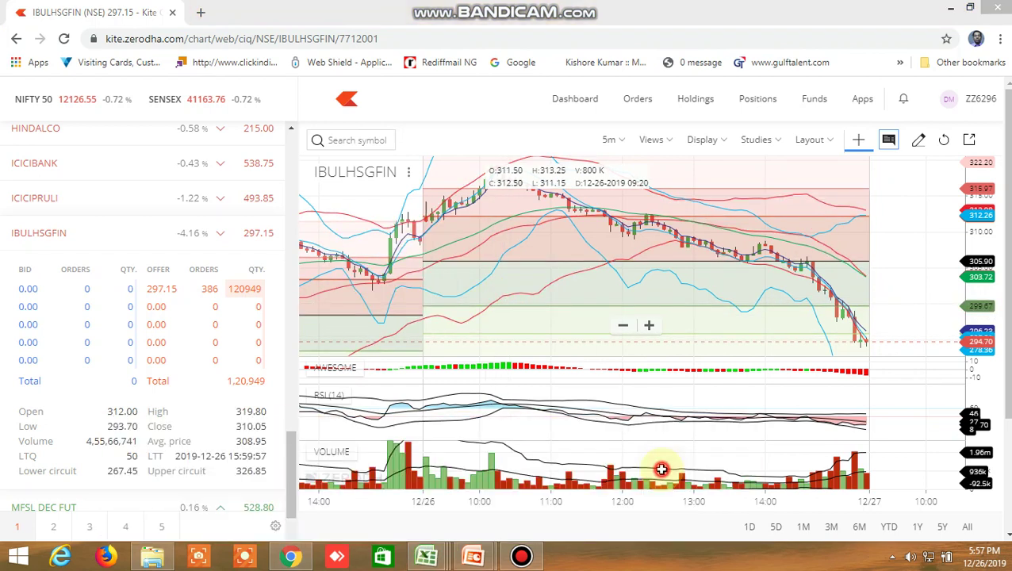
click(914, 301)
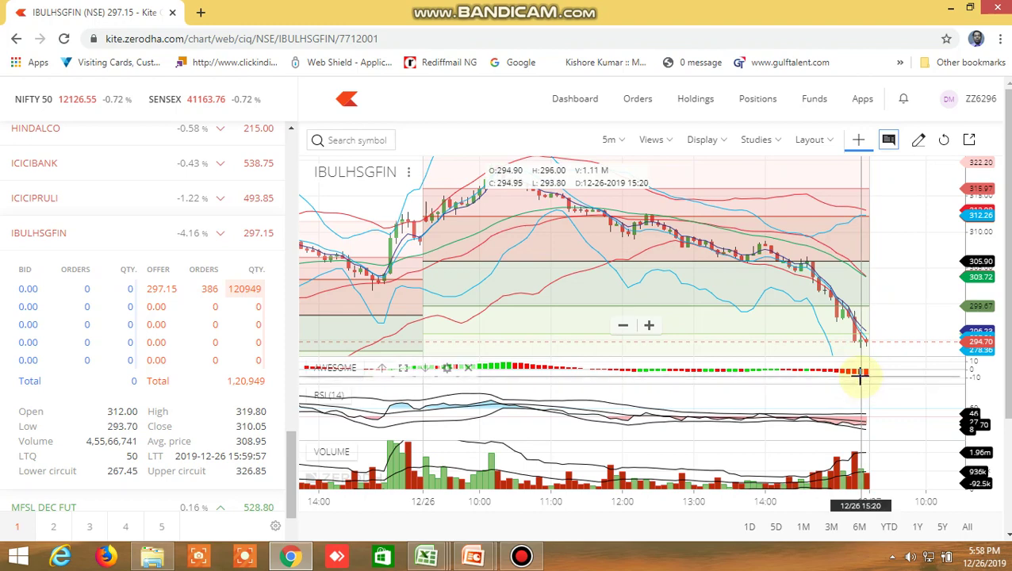
mouse_move(428, 555)
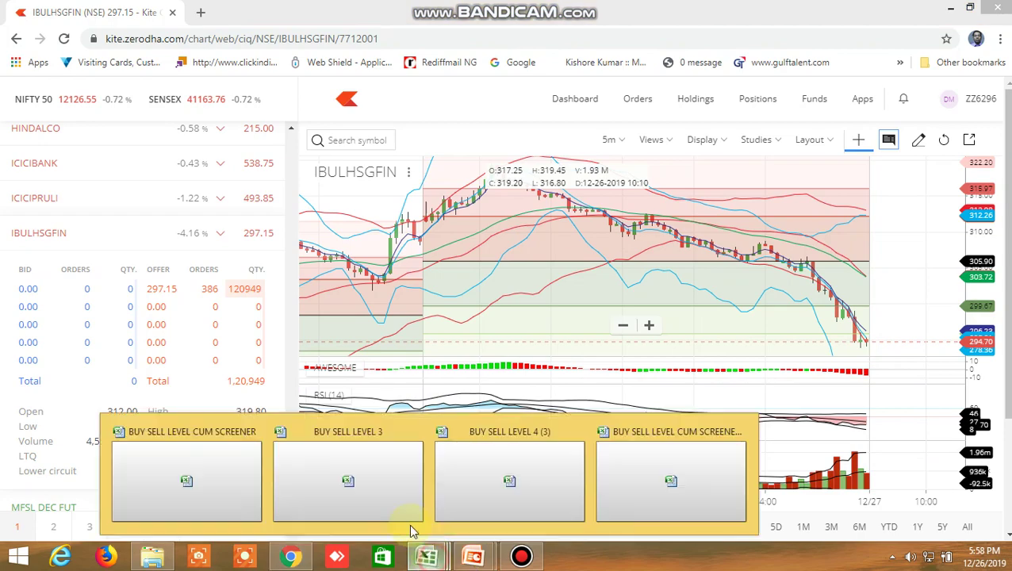
click(661, 480)
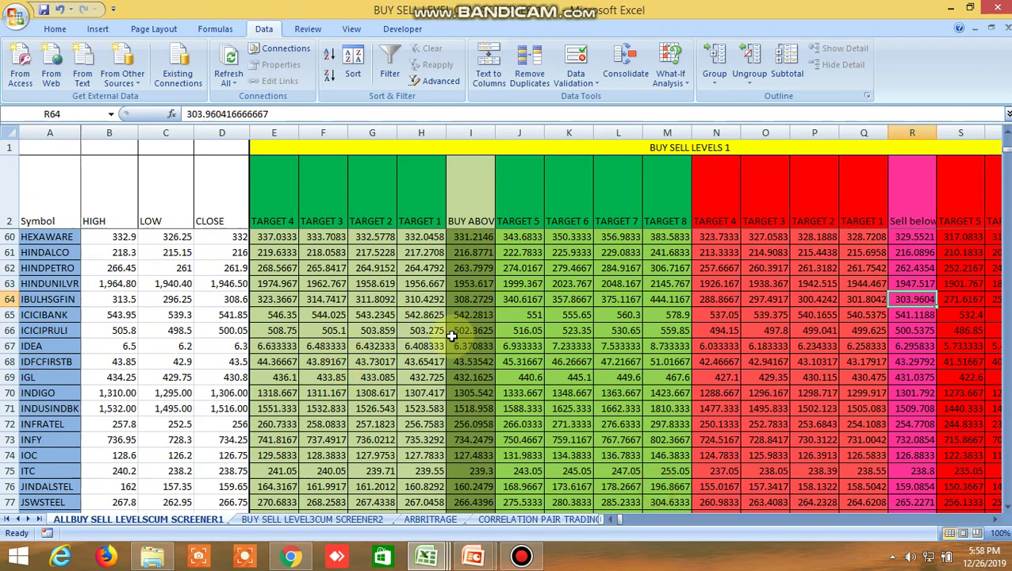
Check MFSL's buy-above level 528.3396 in I91, then switch back to the Kite chart
scroll(453, 346, down, 1)
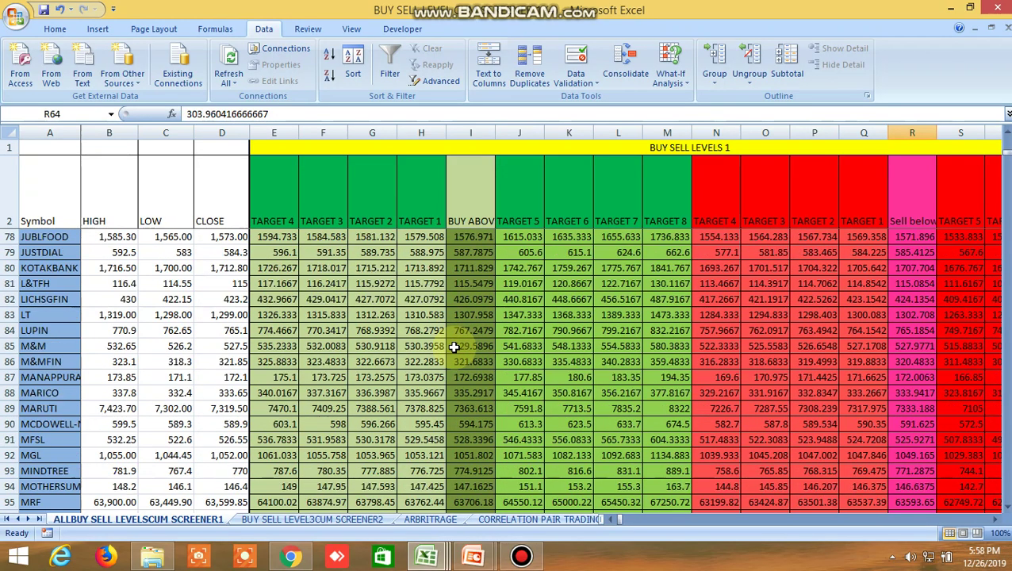
click(476, 440)
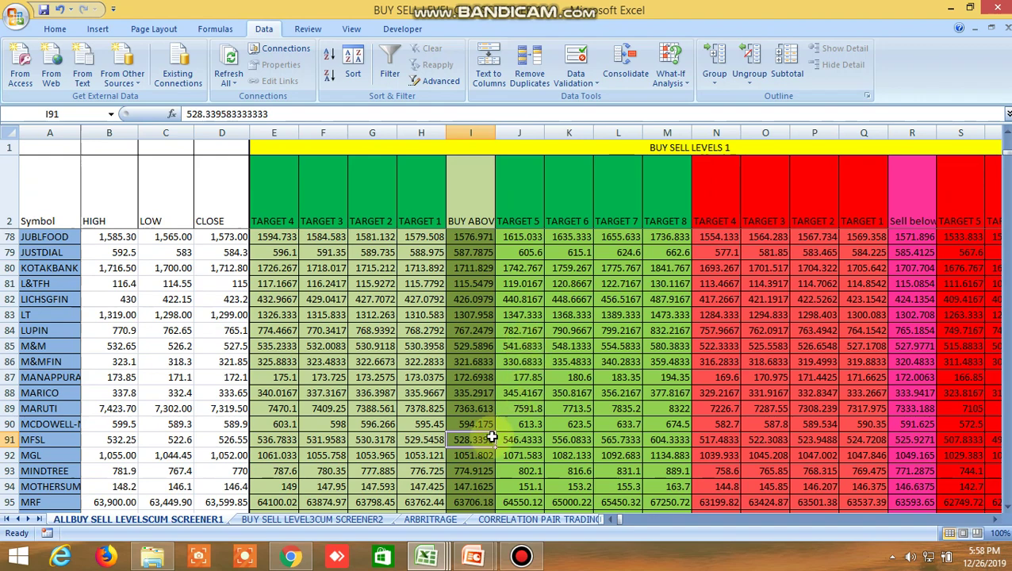
click(290, 557)
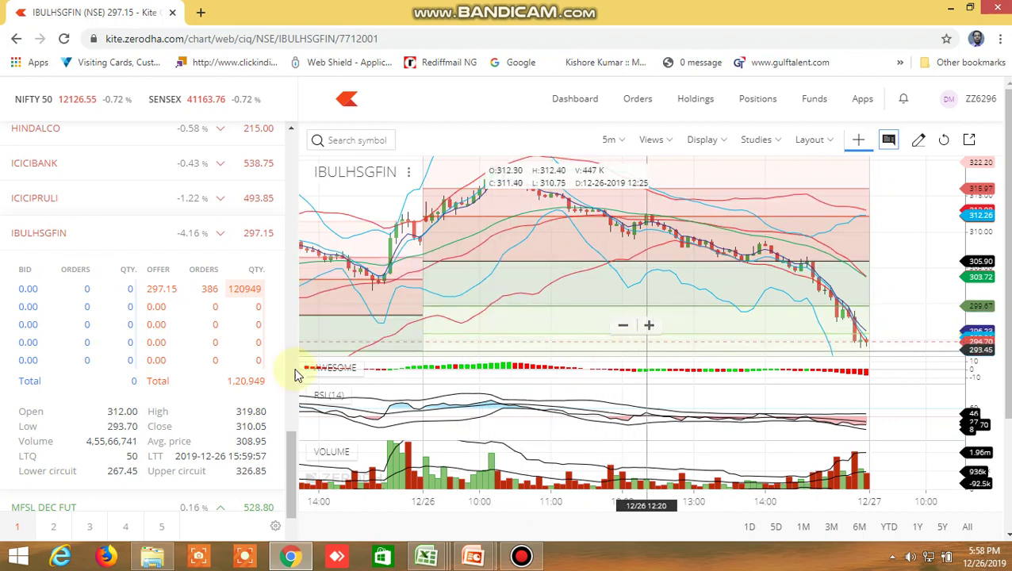
Scroll Kite's watchlist to MFSL and open its chart at 527.55
click(289, 445)
drag(289, 445, 290, 544)
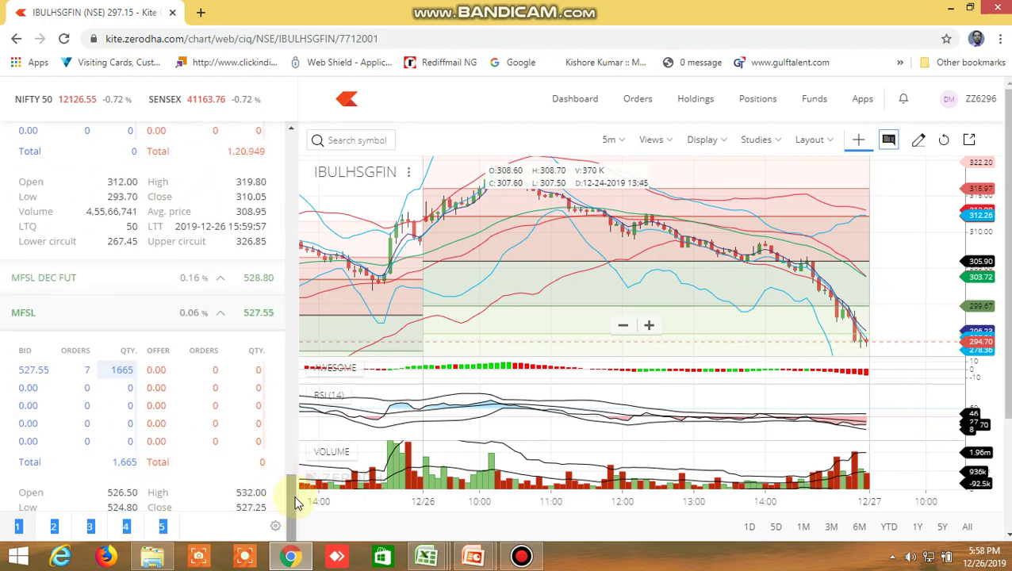
scroll(294, 502, down, 1)
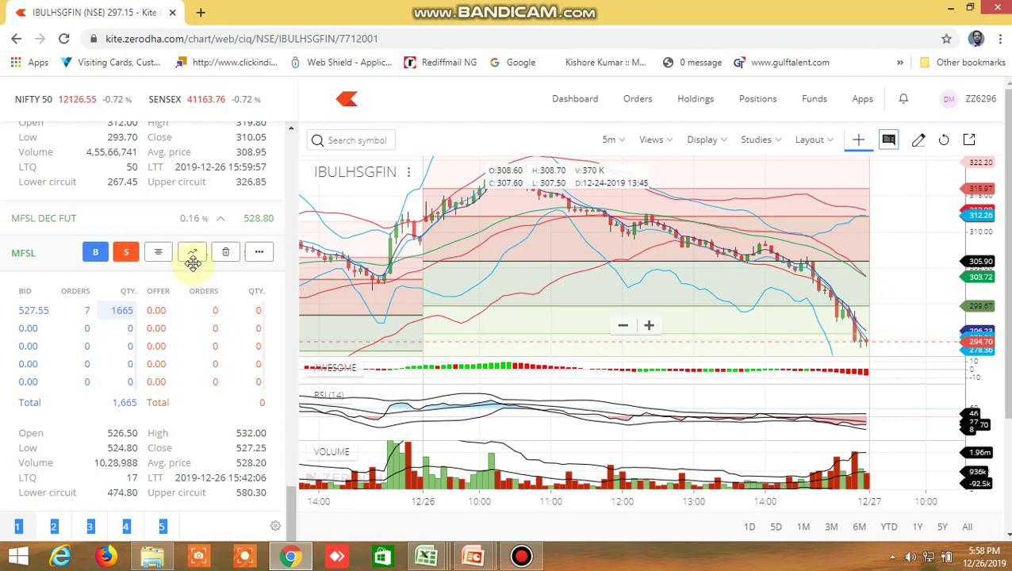
click(195, 260)
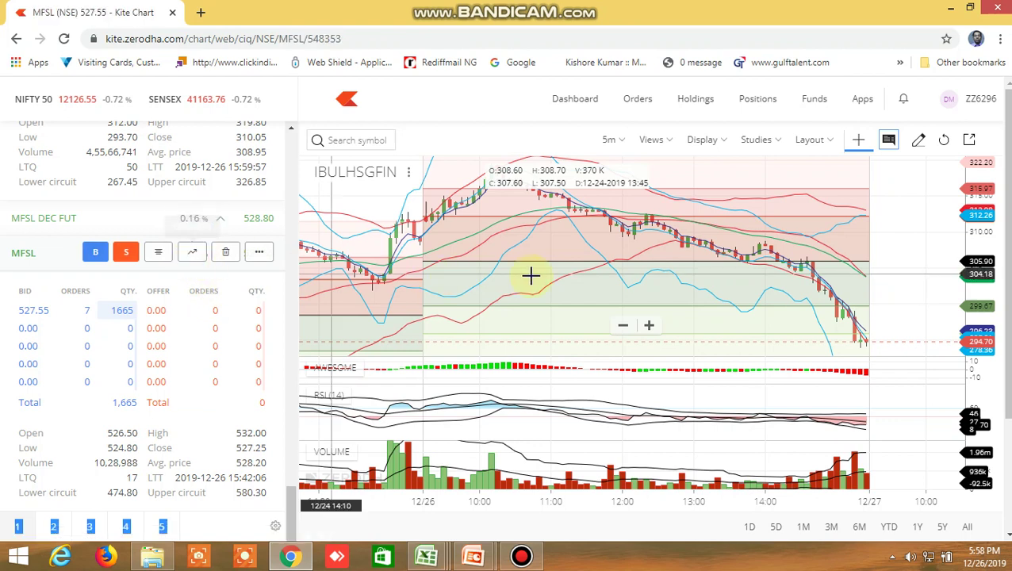
Compare the MFSL chart against the levels workbook, then open the CORRELATION PAIR TRADING sheet
mouse_move(441, 554)
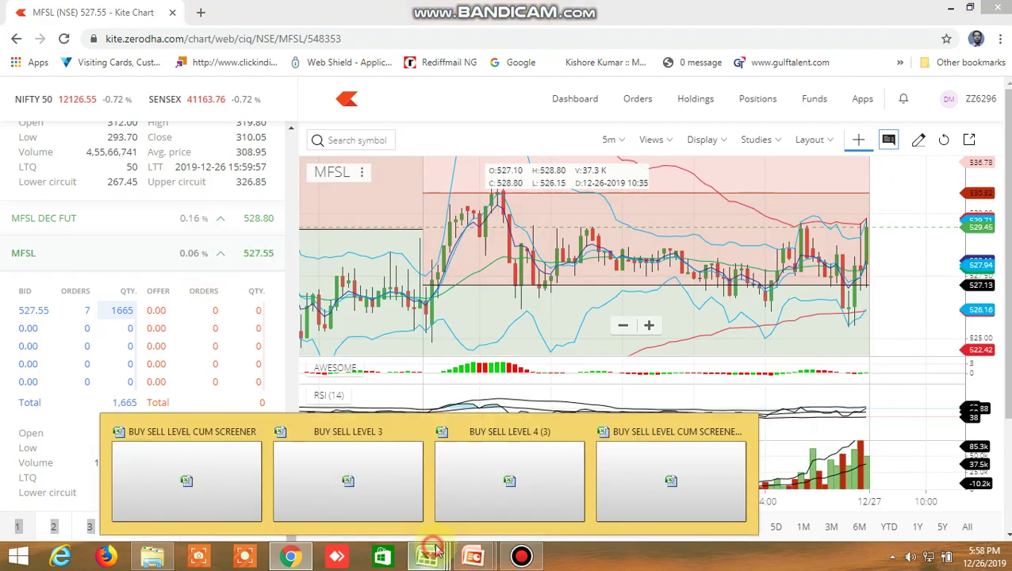
click(610, 474)
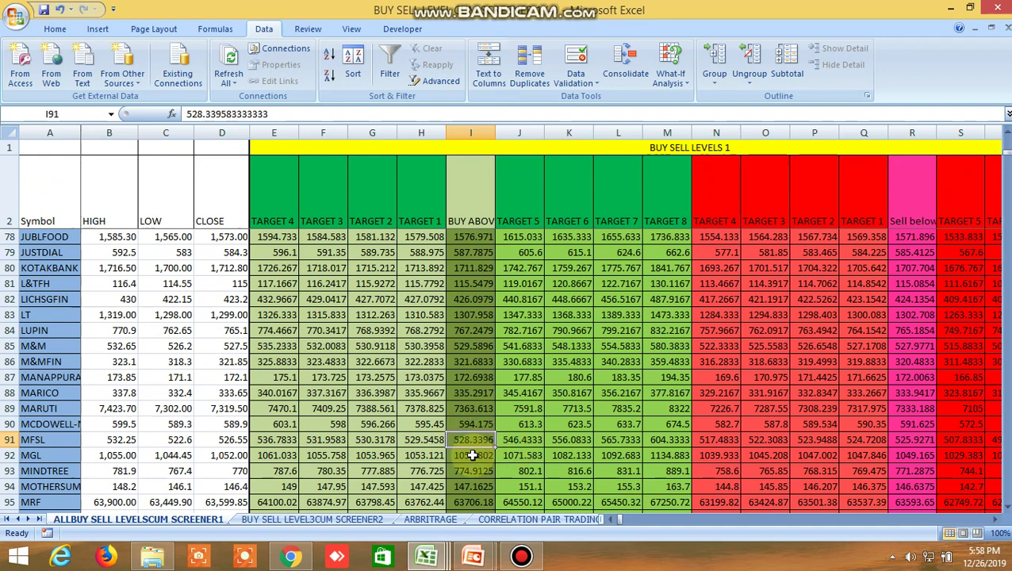
click(290, 556)
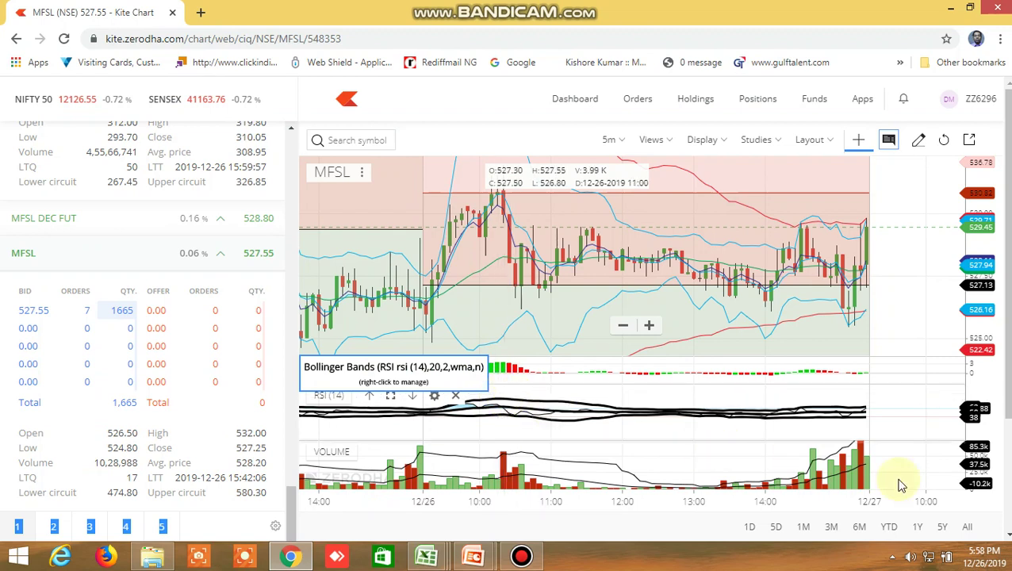
click(417, 558)
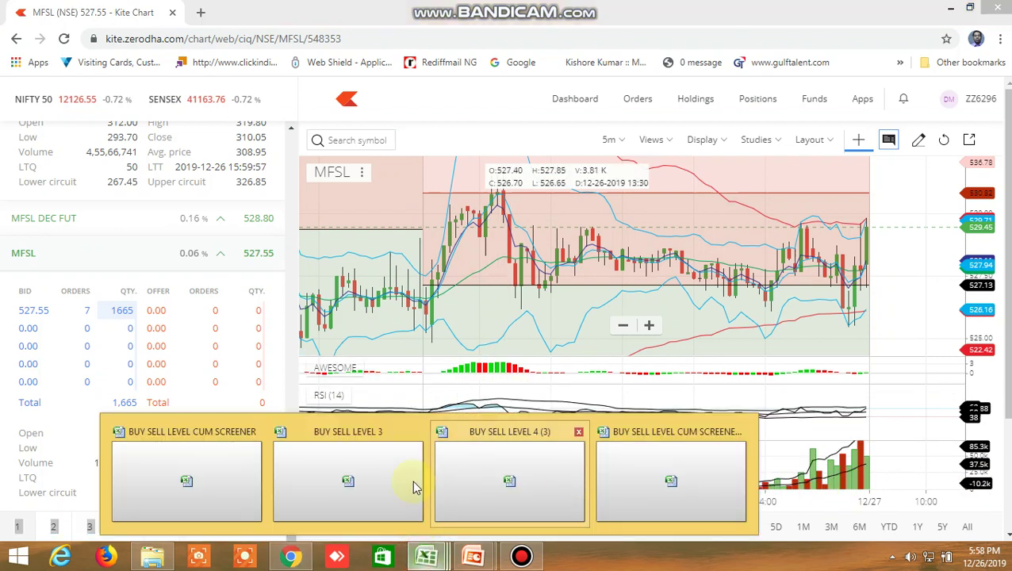
click(686, 490)
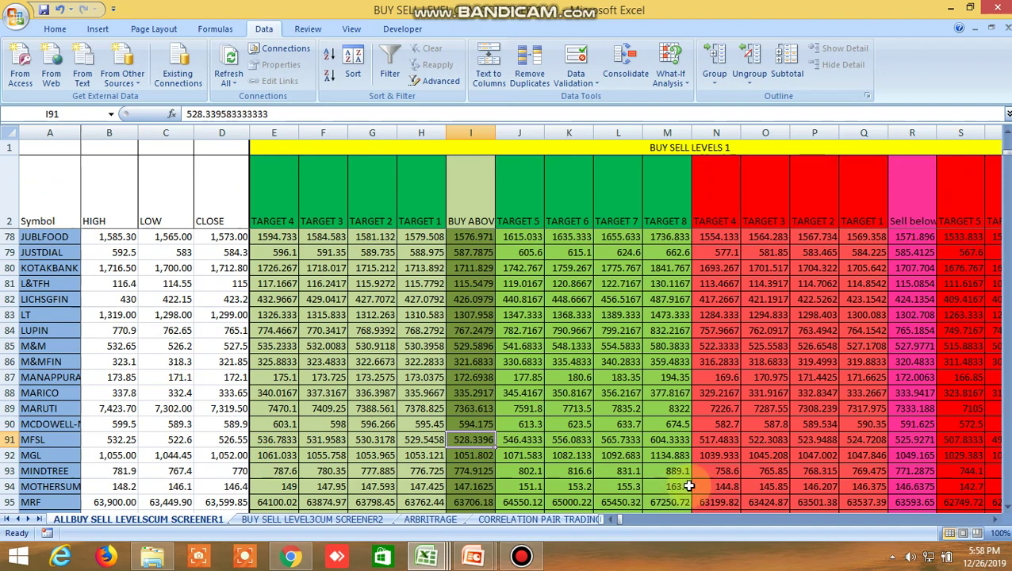
click(565, 520)
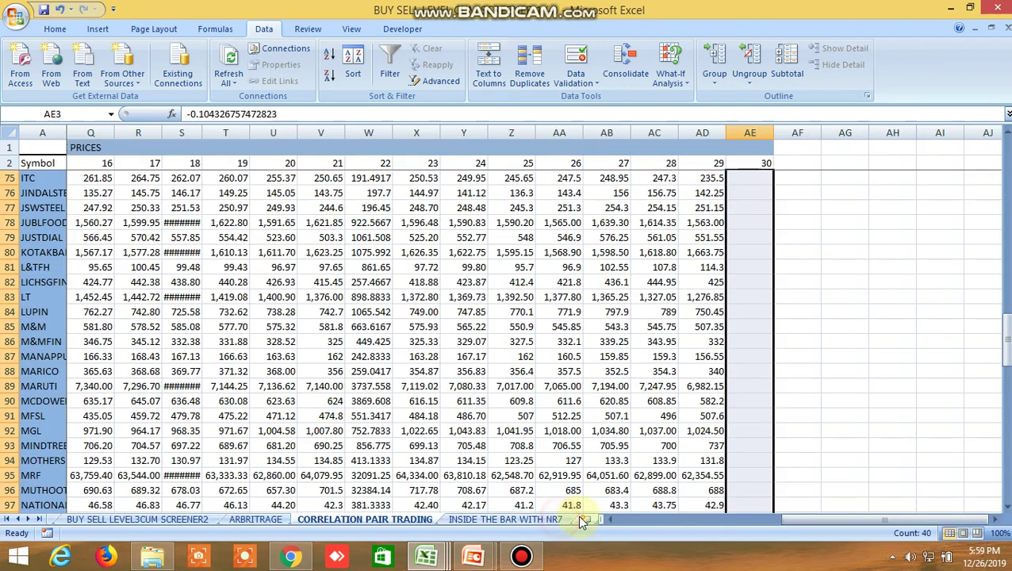
Open the INSIDE THE BAR WITH NR7 sheet and review W5's TRUE flag under the 1 DAY, 2 DAY and NR7 headings
click(534, 520)
drag(658, 519, 809, 505)
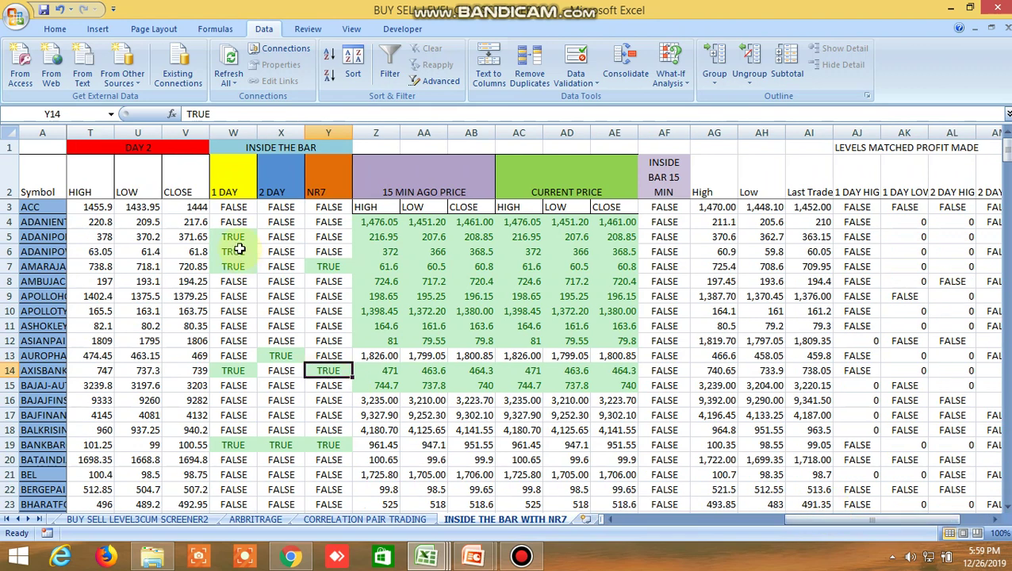
click(235, 241)
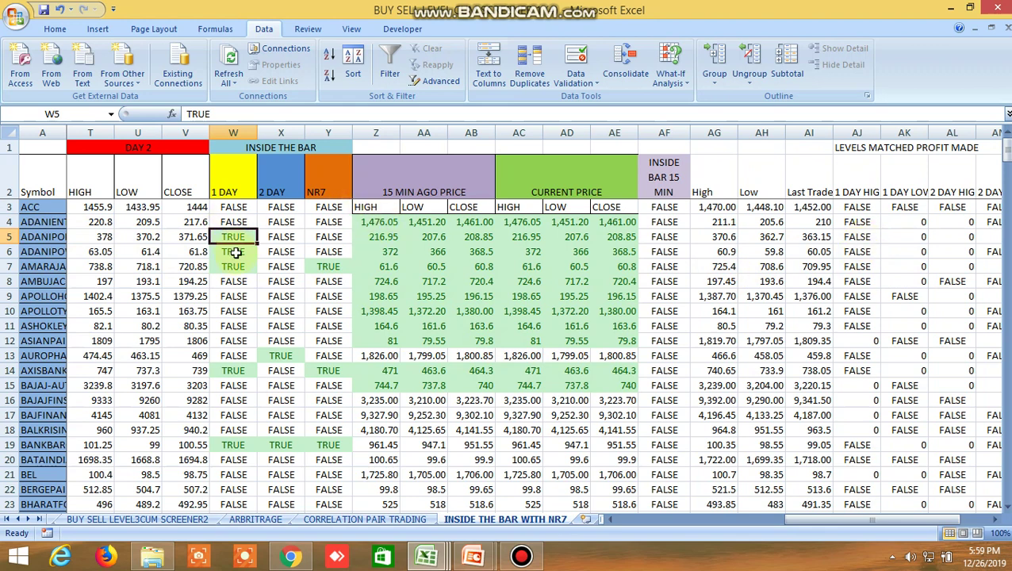
click(228, 178)
click(271, 176)
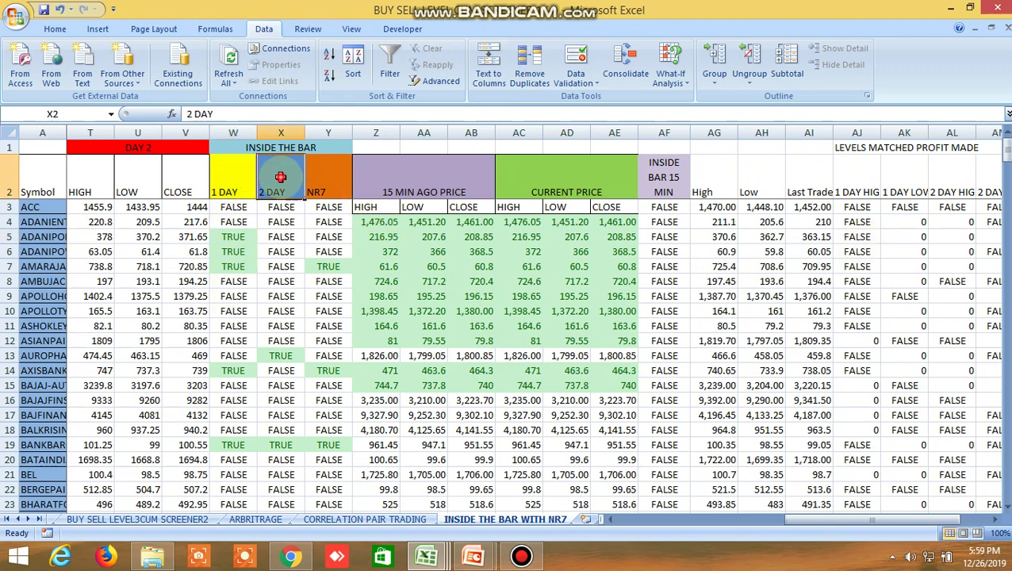
click(325, 176)
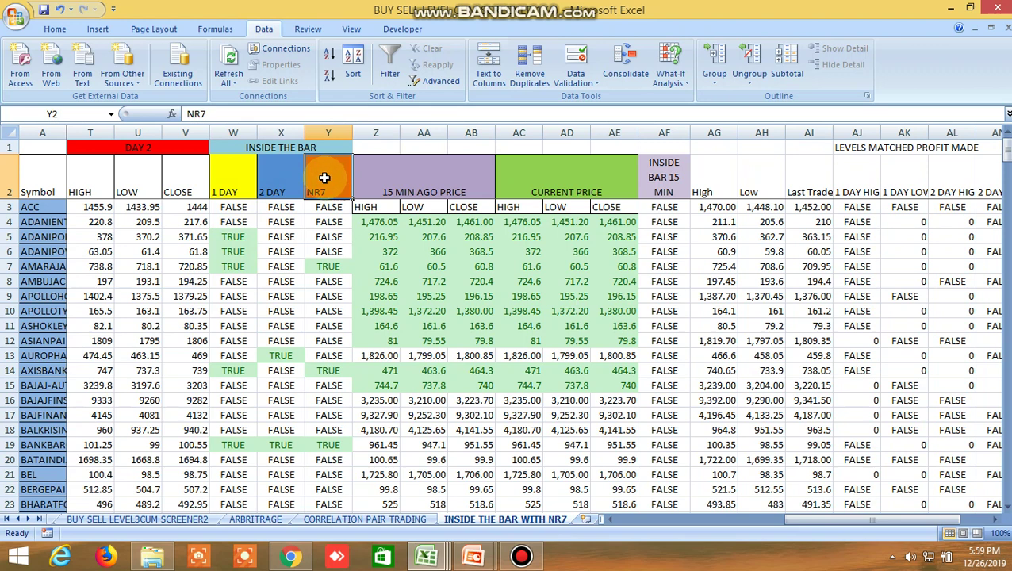
click(233, 237)
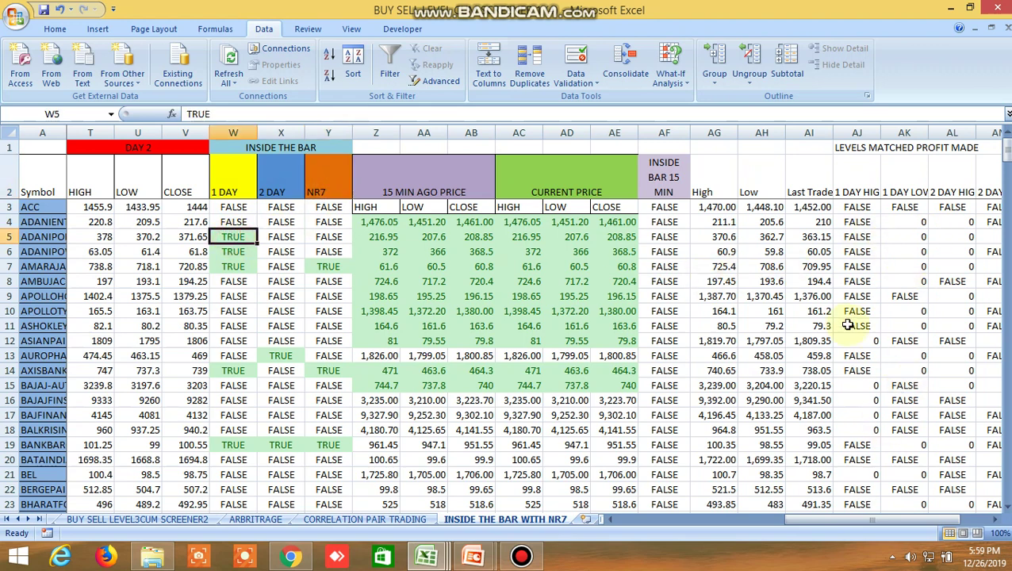
Inspect the day-high and day-low match formulas in AJ4–AJ6 and AK4–AK5
click(870, 233)
click(864, 222)
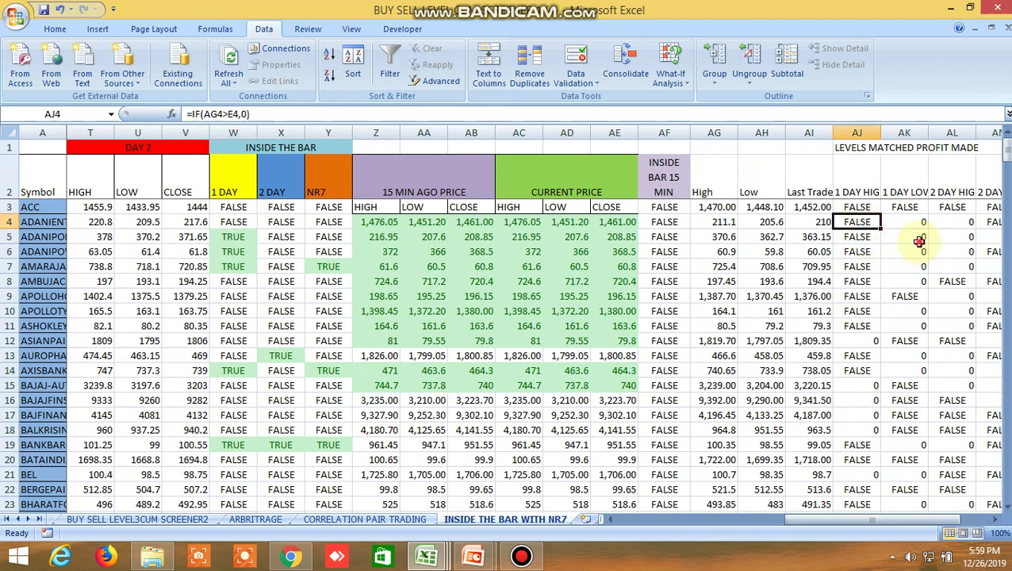
click(912, 238)
click(918, 225)
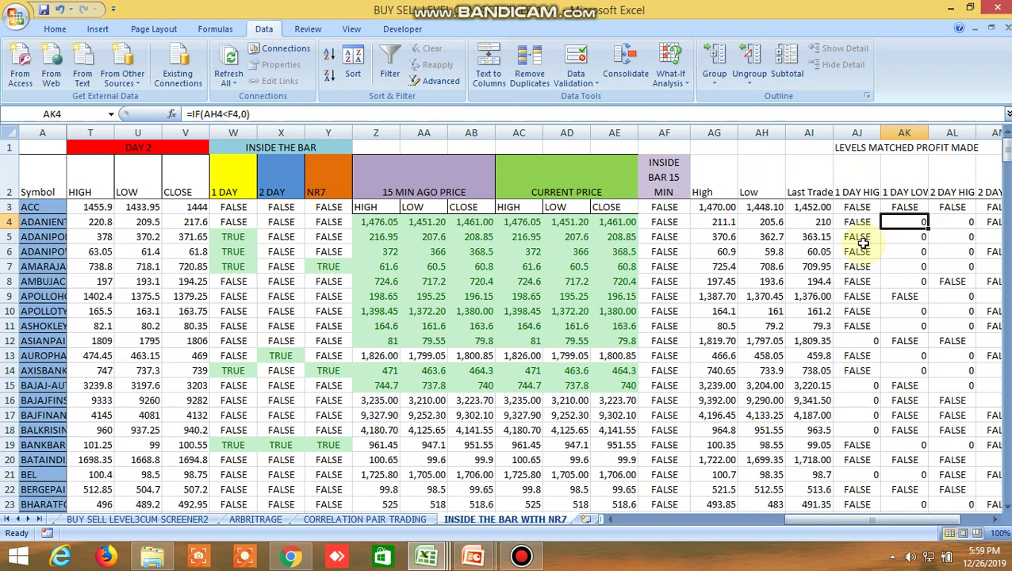
click(865, 242)
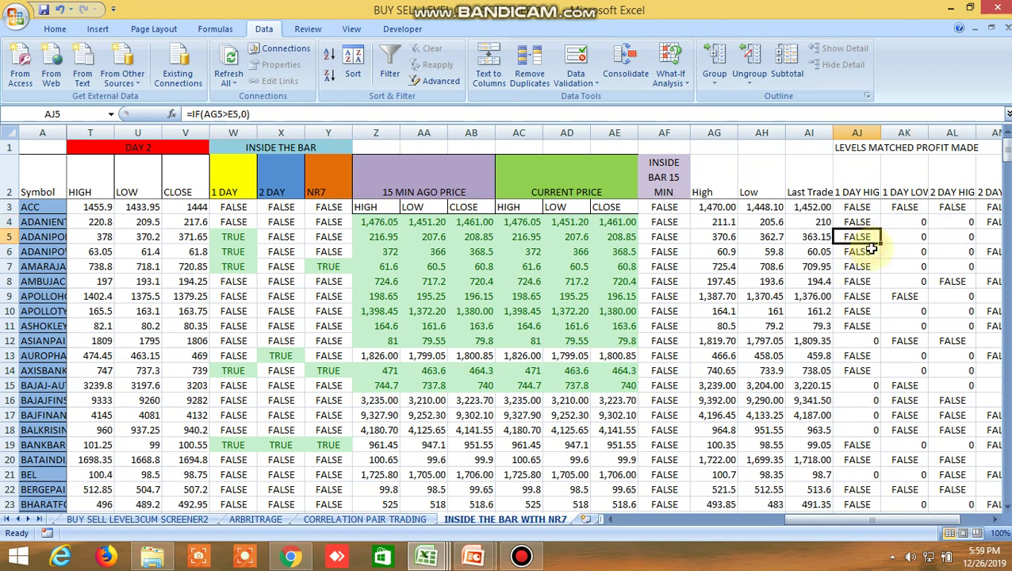
click(861, 251)
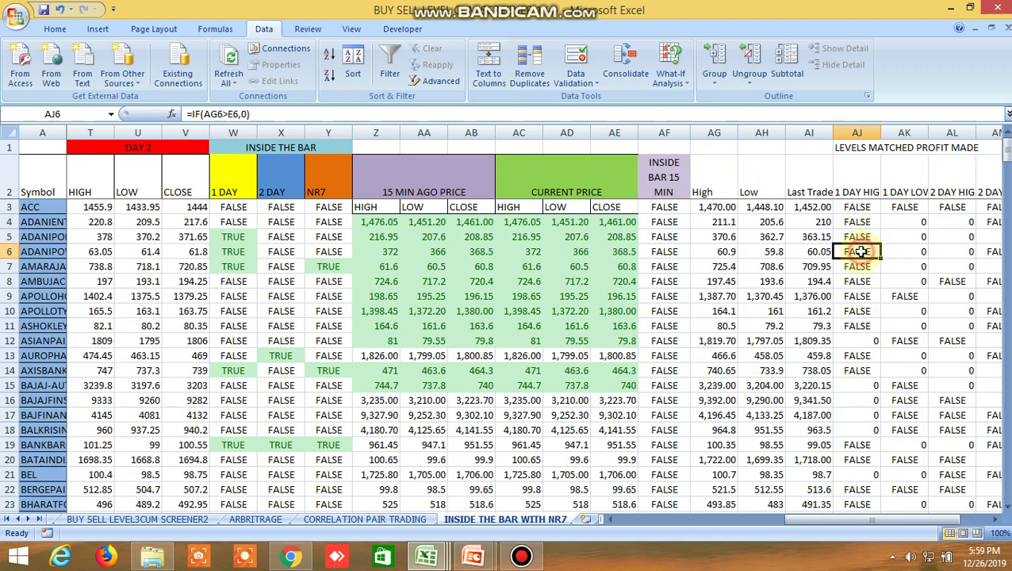
click(863, 238)
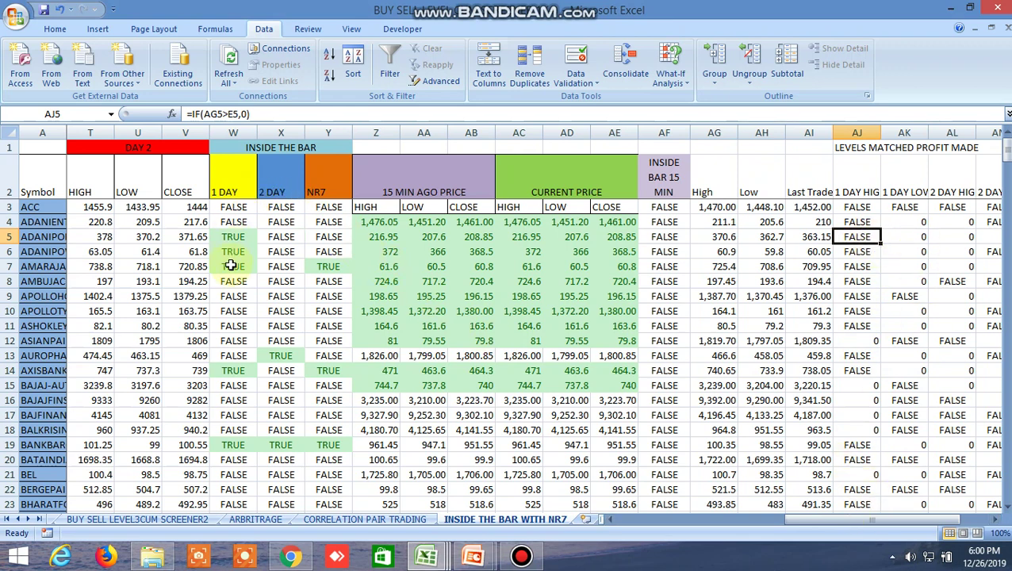
drag(852, 519, 639, 520)
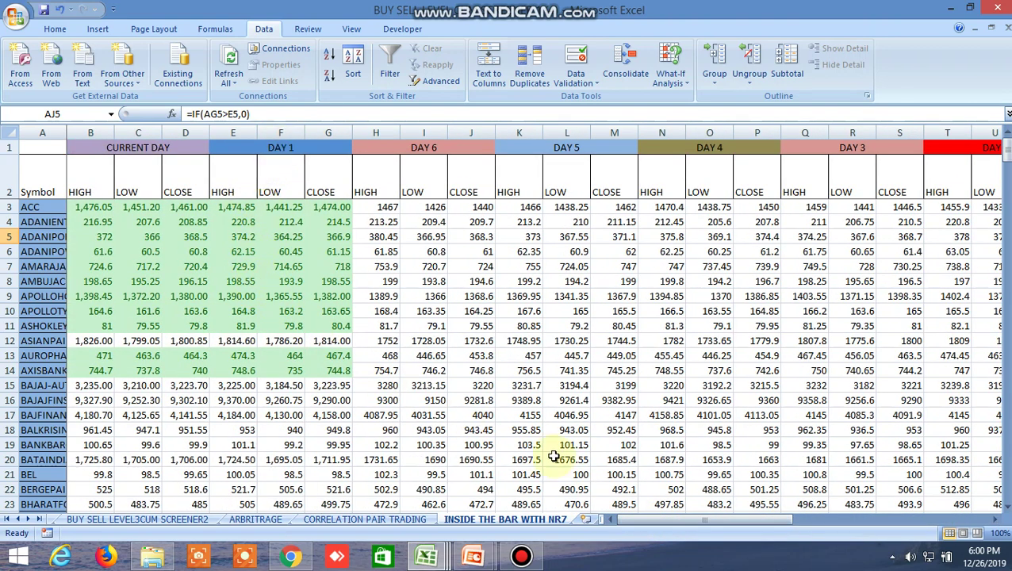
drag(683, 520, 819, 520)
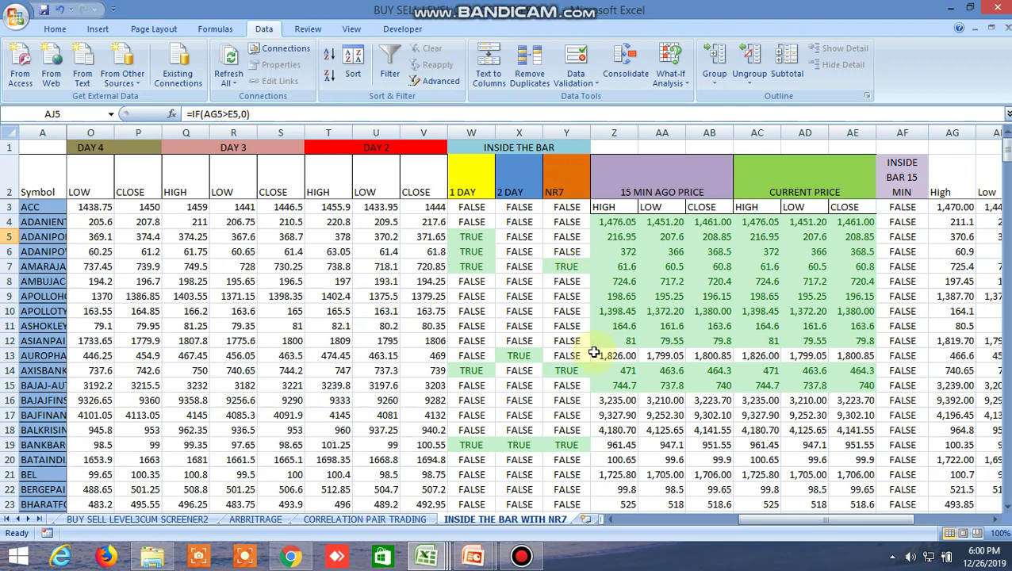
drag(774, 521, 611, 522)
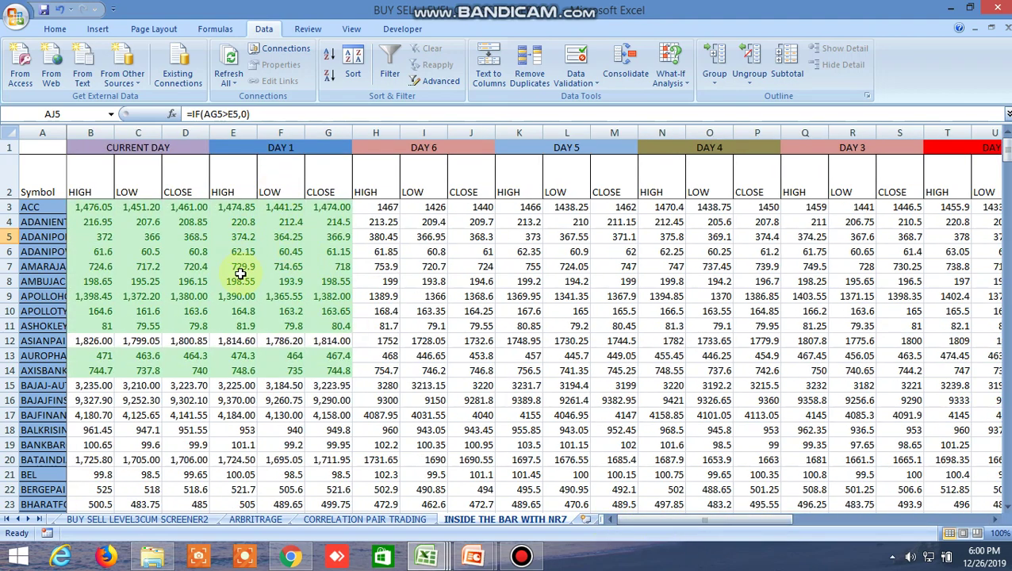
drag(666, 520, 819, 526)
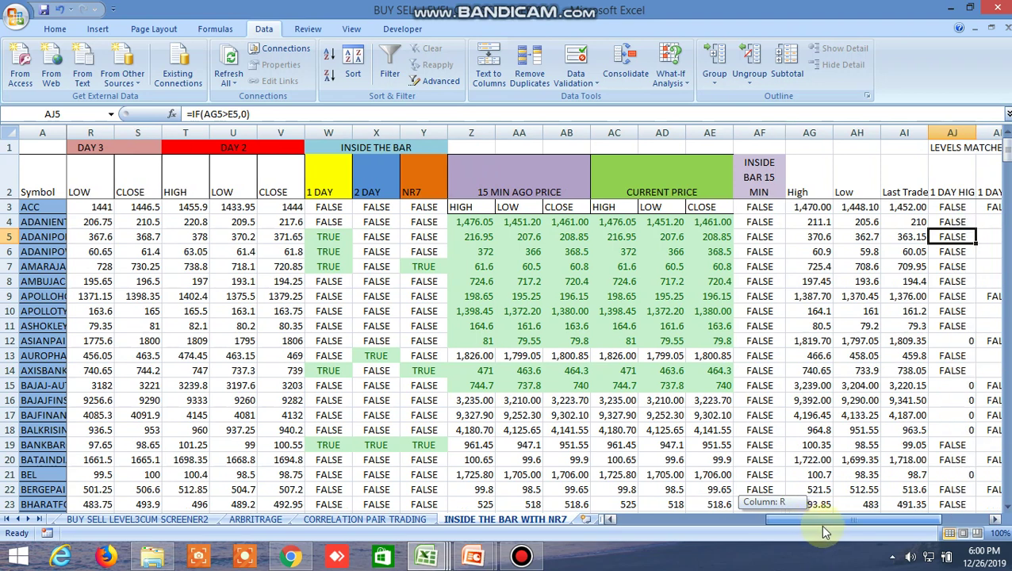
drag(818, 531, 817, 530)
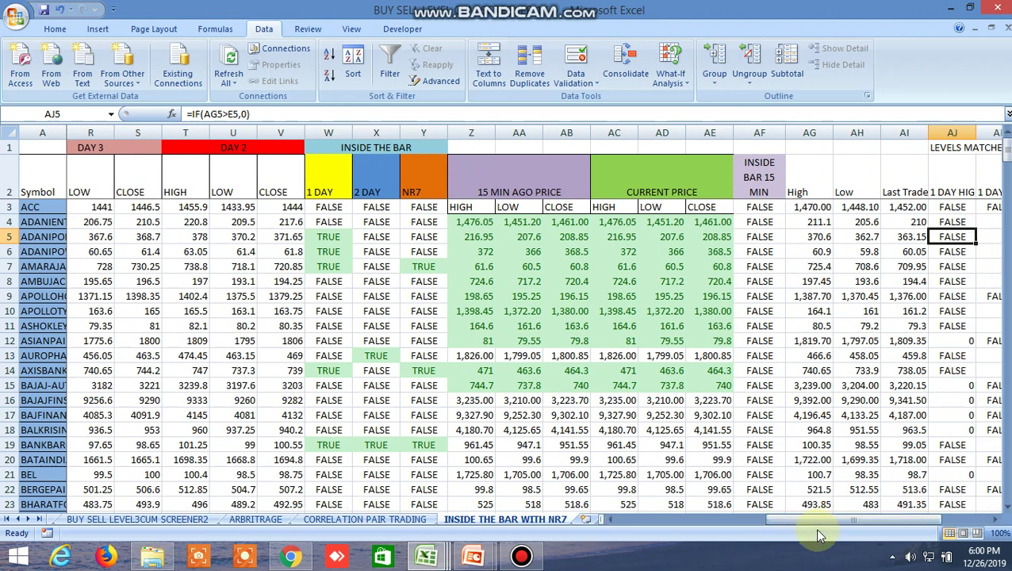
click(337, 239)
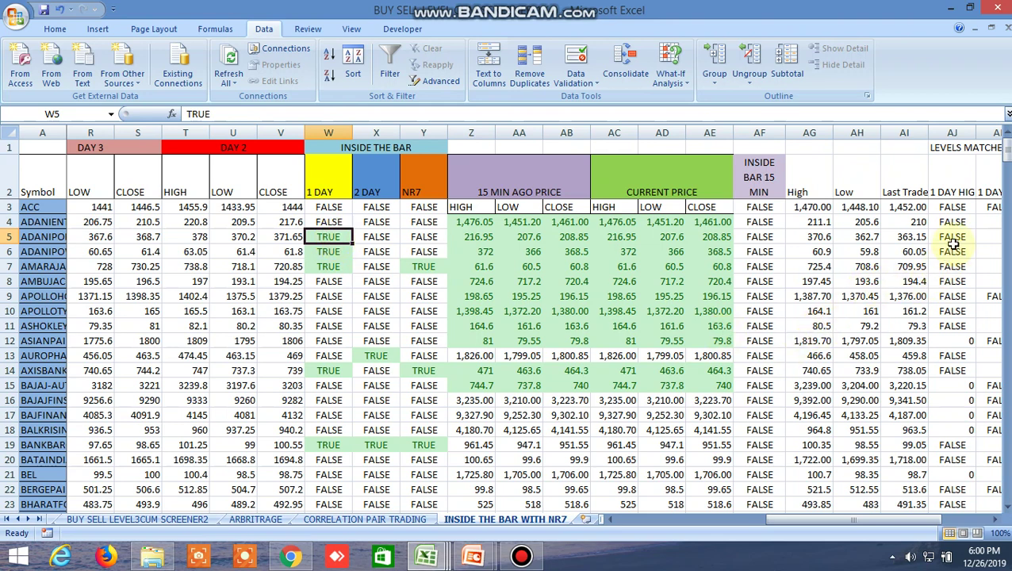
click(1001, 519)
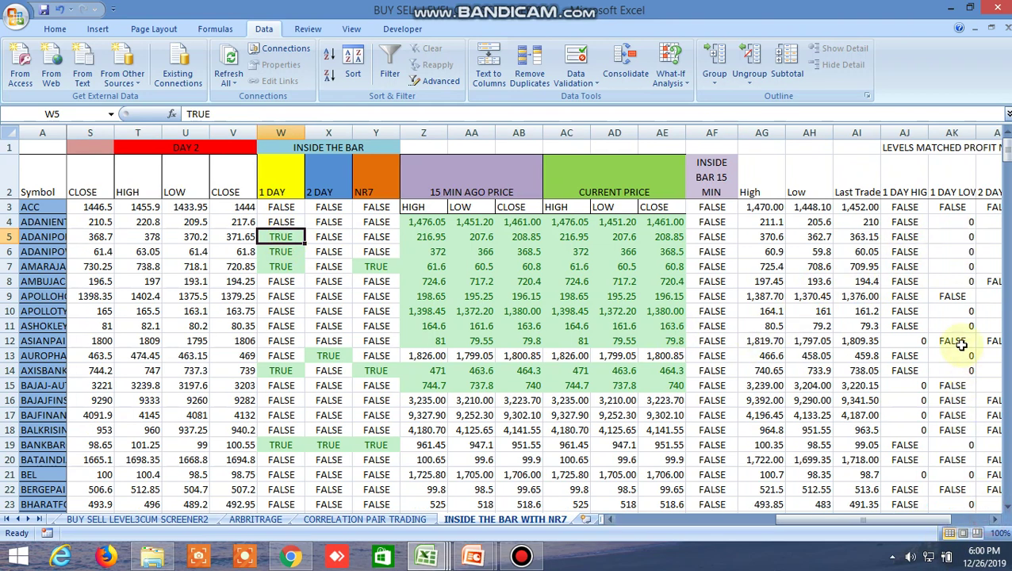
click(962, 238)
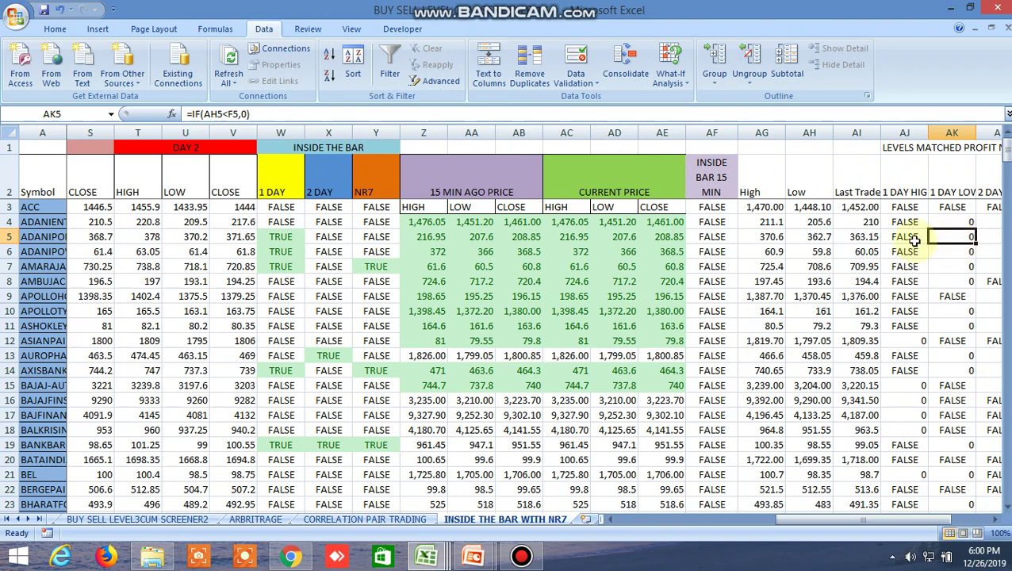
click(909, 189)
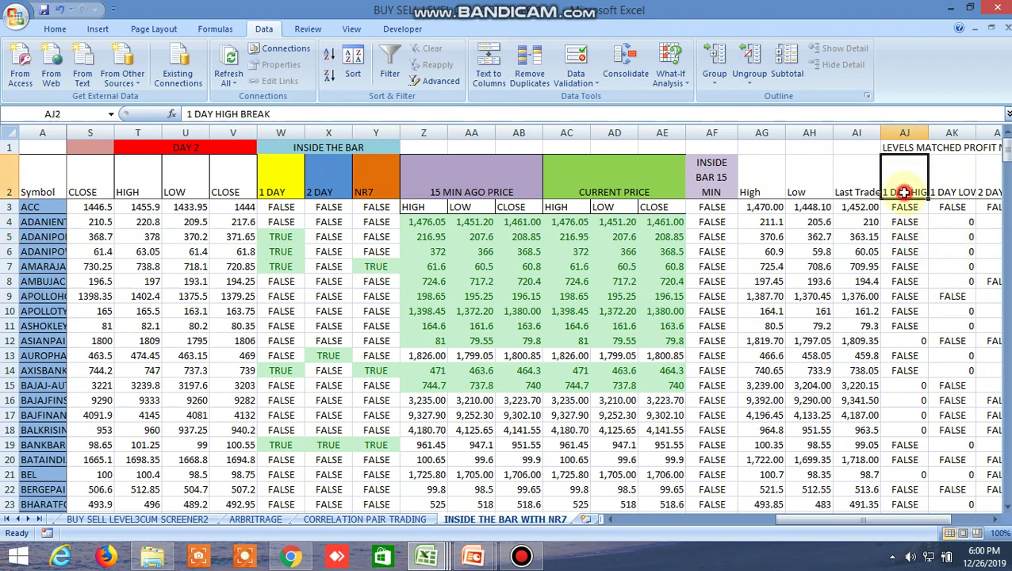
click(945, 190)
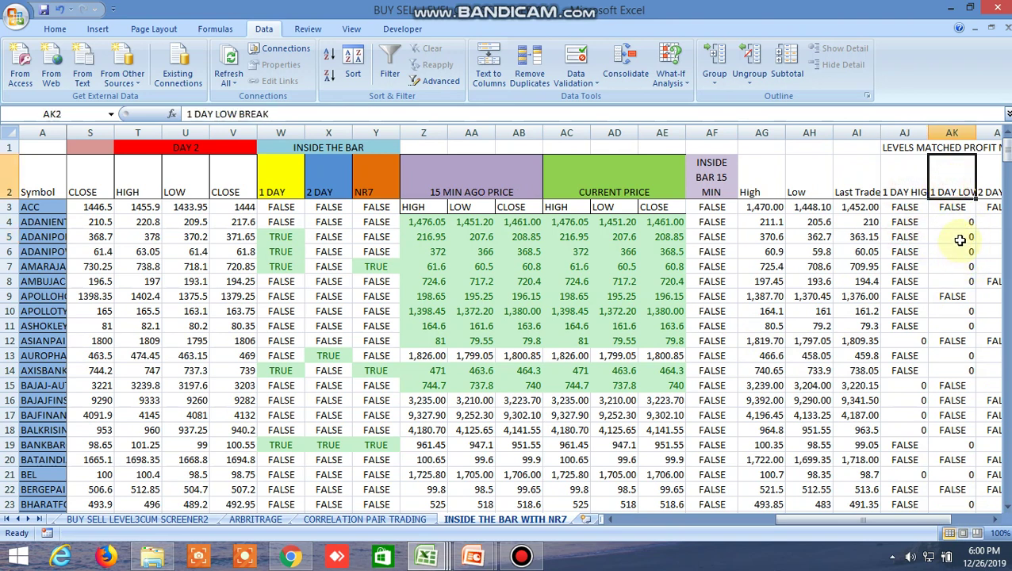
click(961, 239)
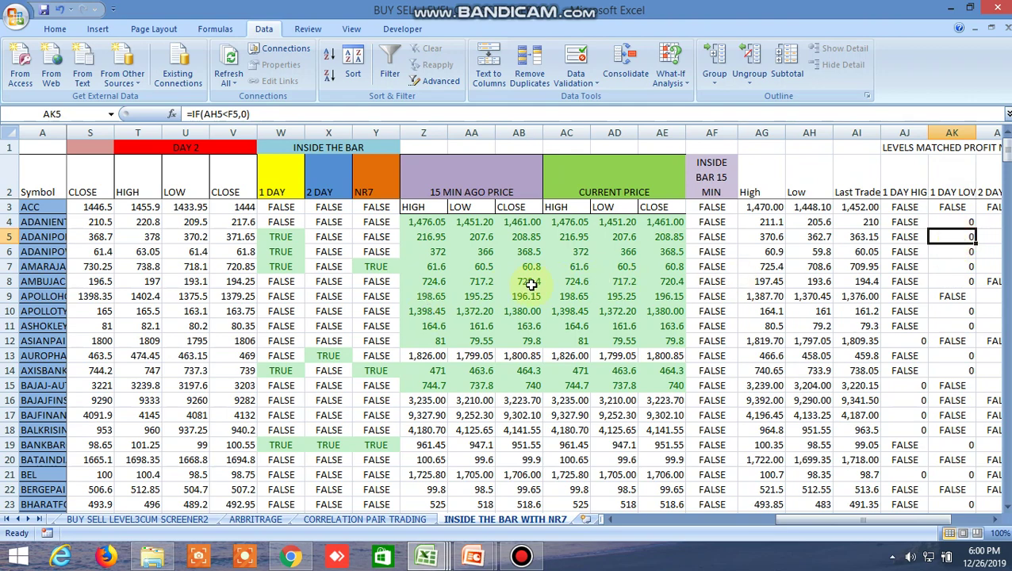
drag(793, 522, 605, 526)
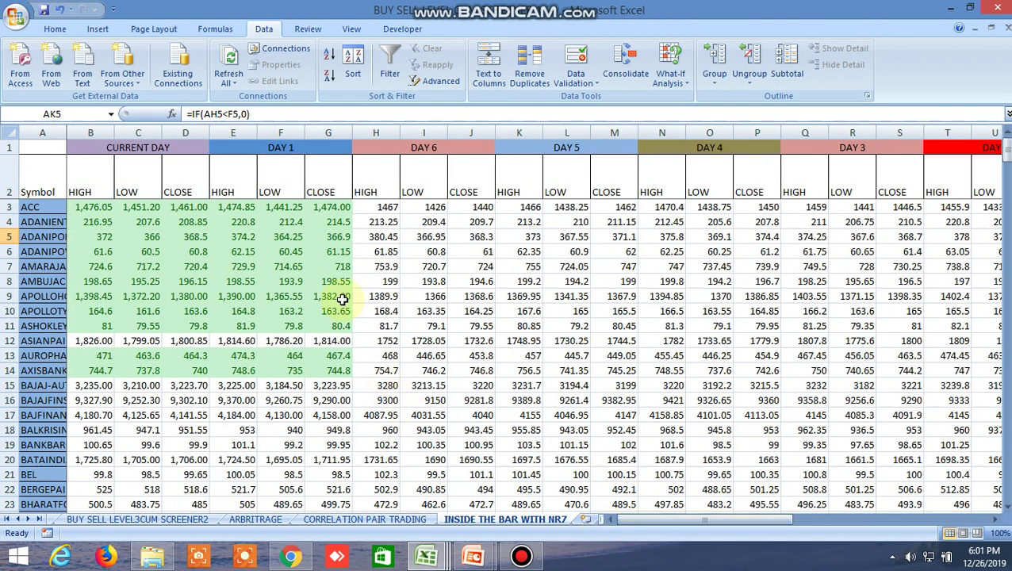
click(290, 238)
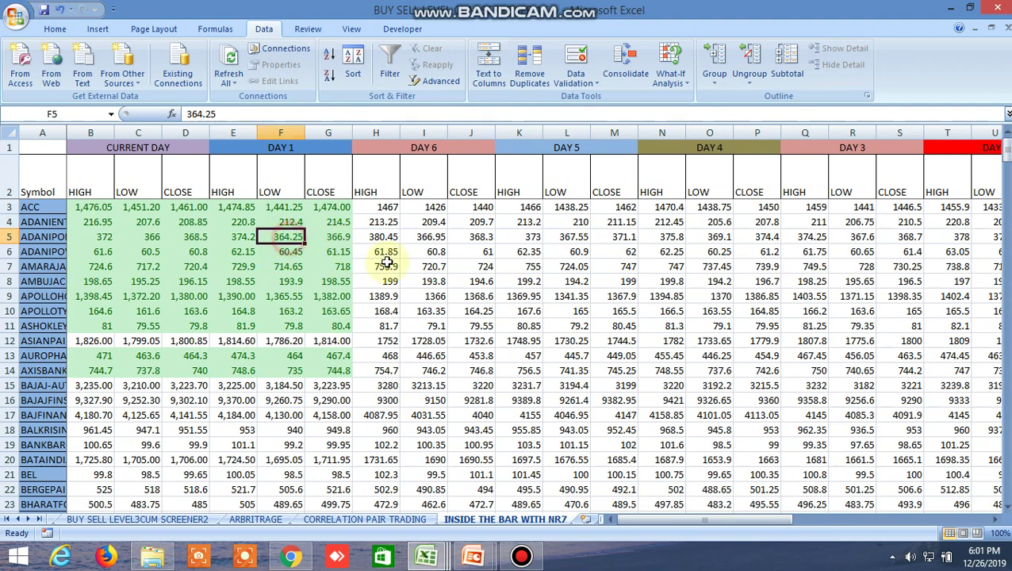
In Kite, search the watchlist for 'adaniport' and select ADANIPORTS
click(290, 557)
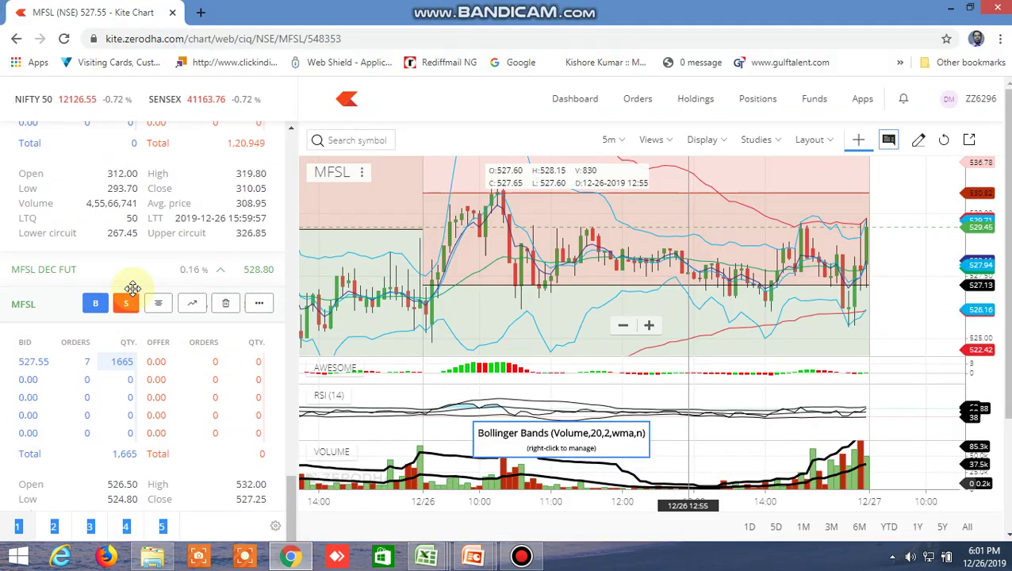
scroll(132, 289, up, 10)
scroll(131, 292, up, 3)
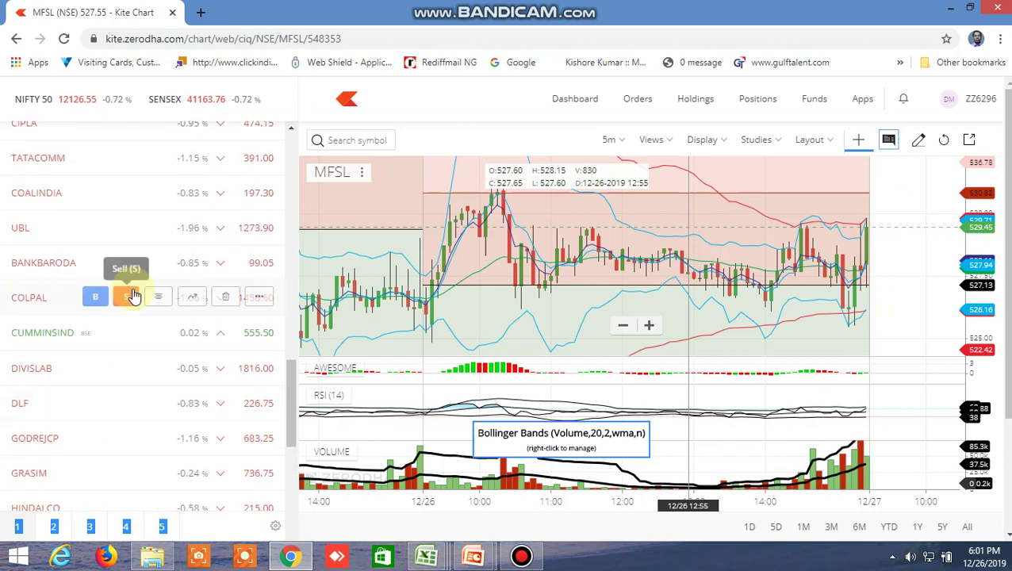
scroll(131, 289, up, 3)
scroll(131, 239, up, 3)
scroll(120, 225, up, 3)
scroll(120, 225, up, 1)
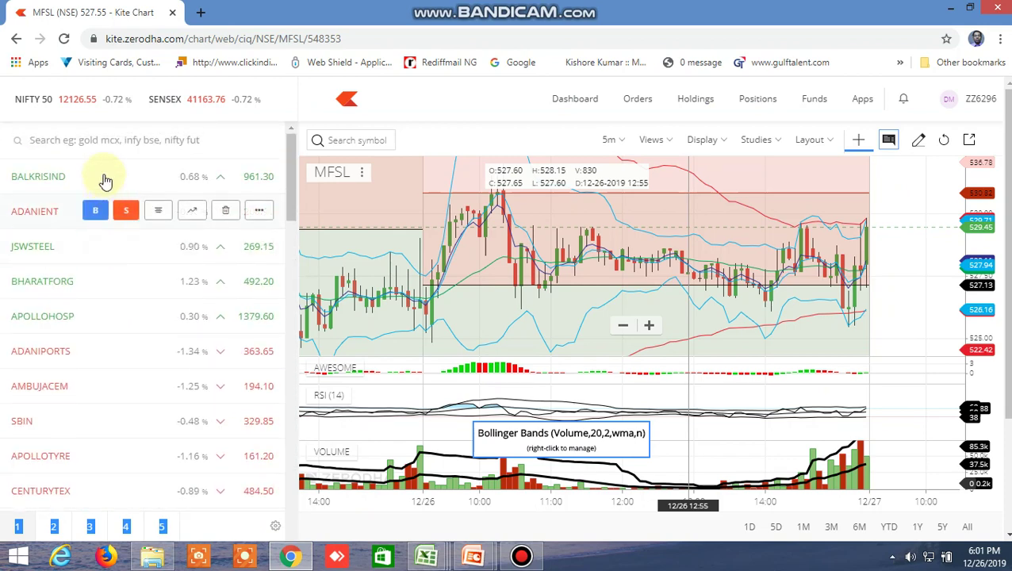
click(85, 140)
text(a)
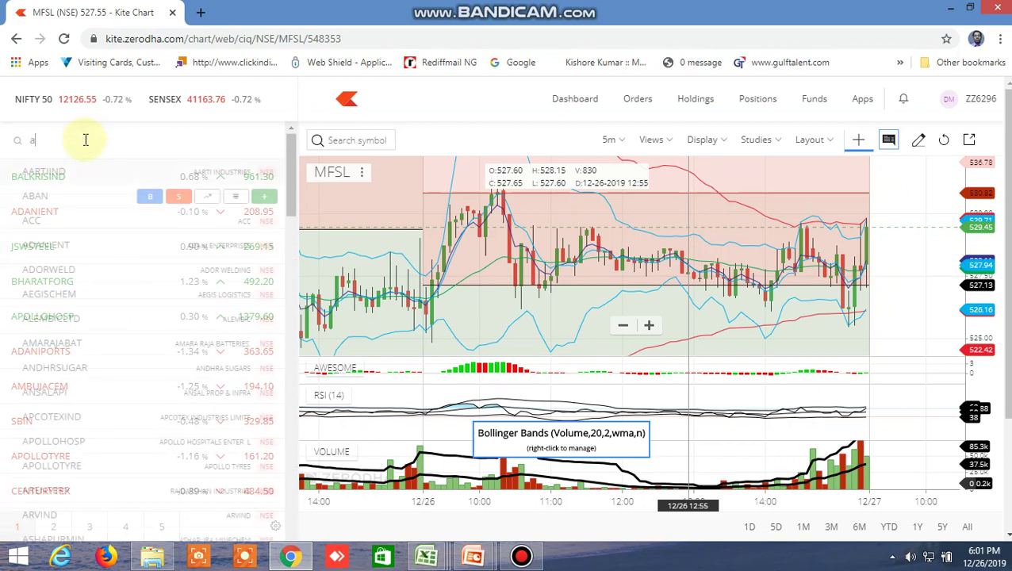
text(danipo)
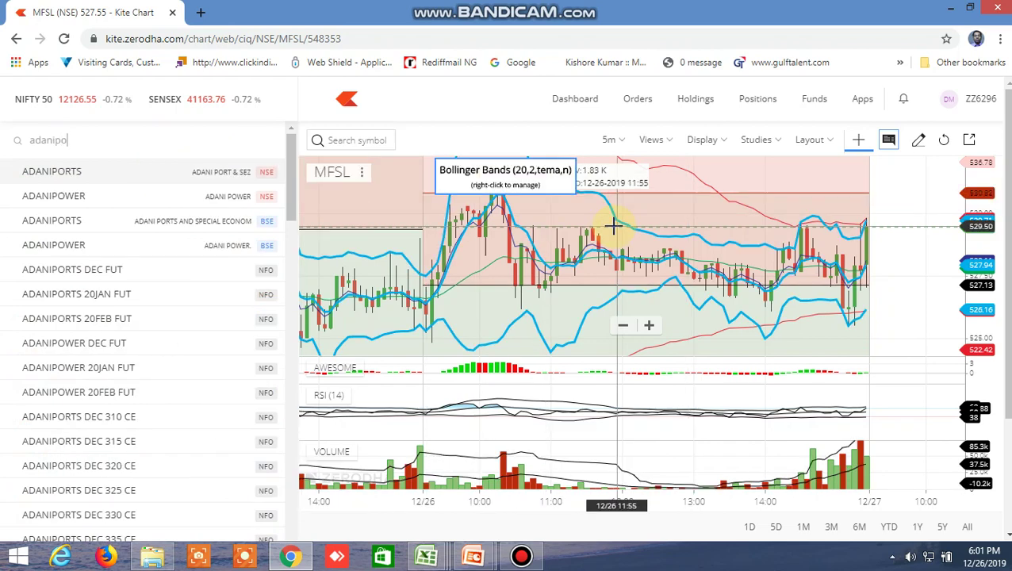
text(rt)
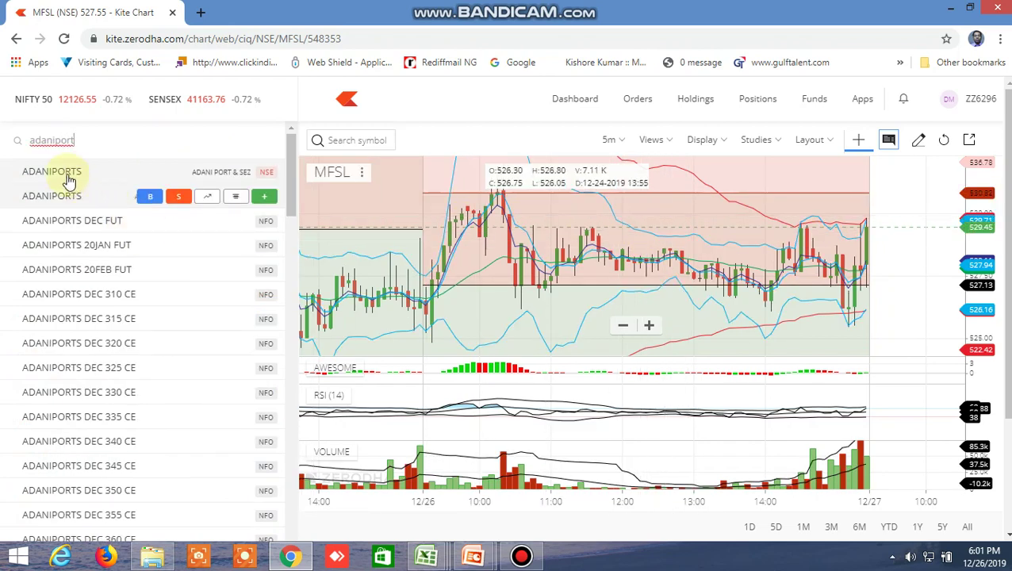
click(69, 180)
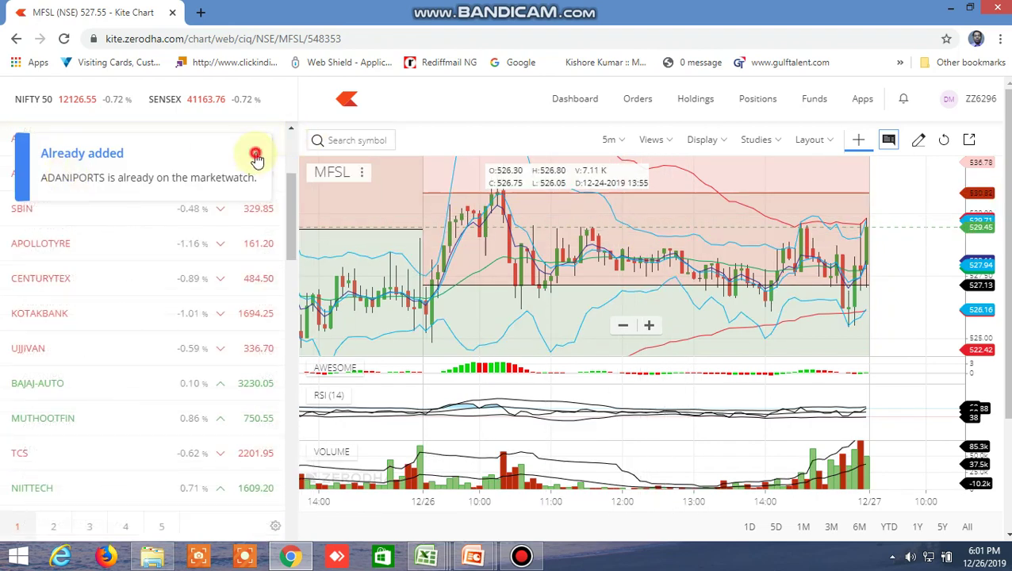
click(255, 158)
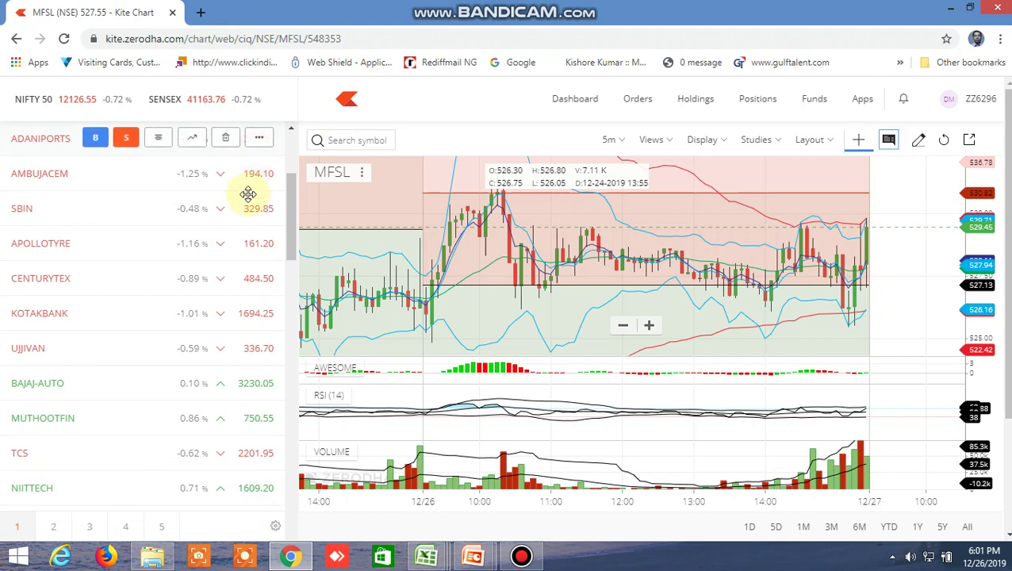
Show ADANIPORTS market depth and its chart, then return to the Excel screener workbook
click(161, 143)
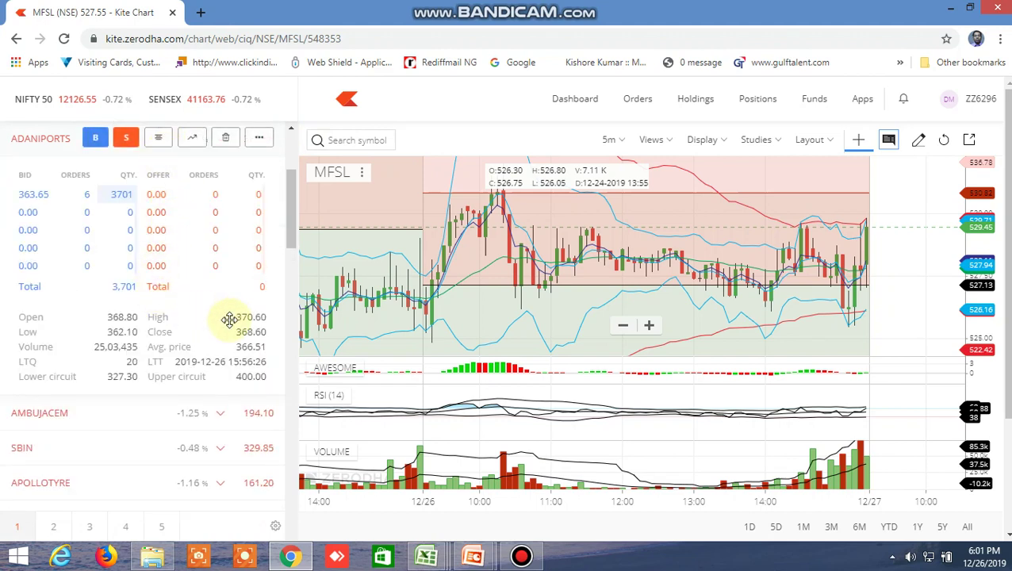
click(192, 141)
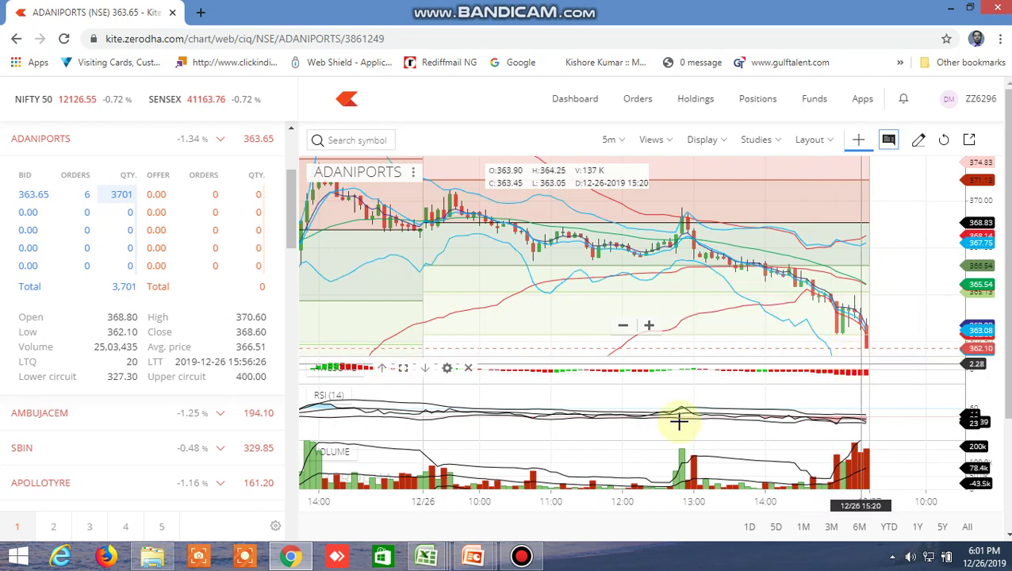
mouse_move(432, 556)
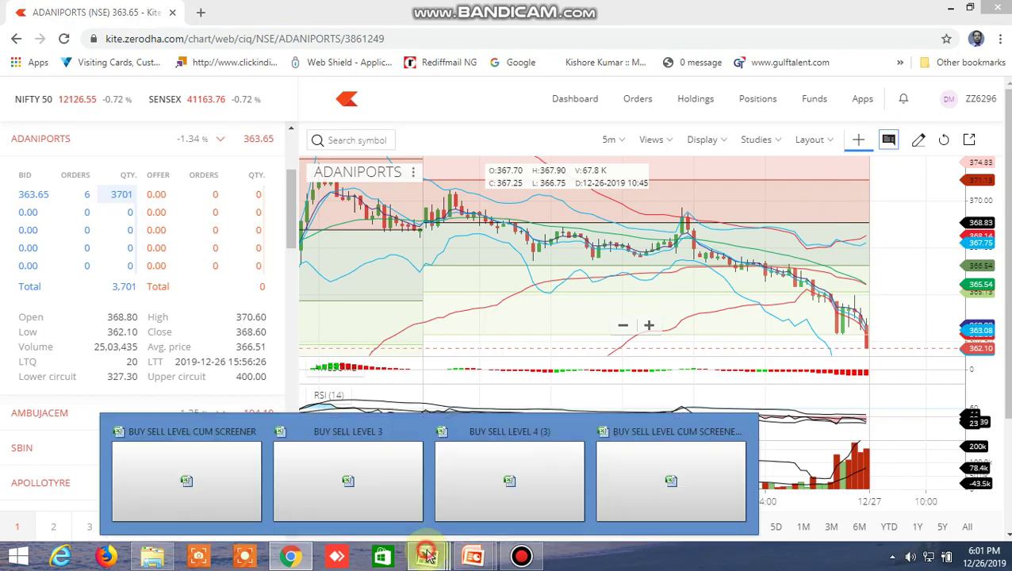
click(651, 474)
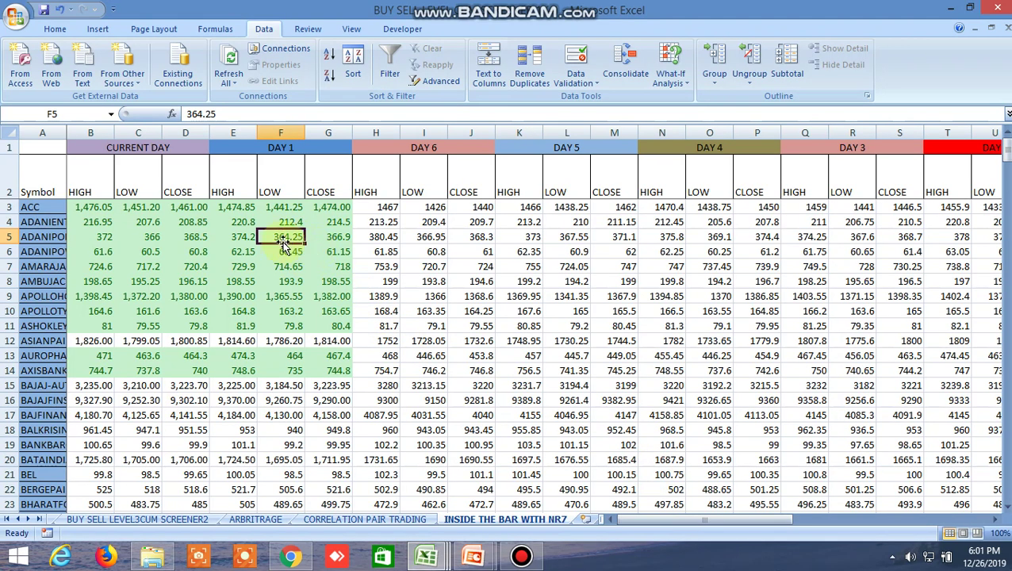
Check row 7's 1 DAY result and compare the high-break and low-break formulas for rows 6 and 7
click(291, 557)
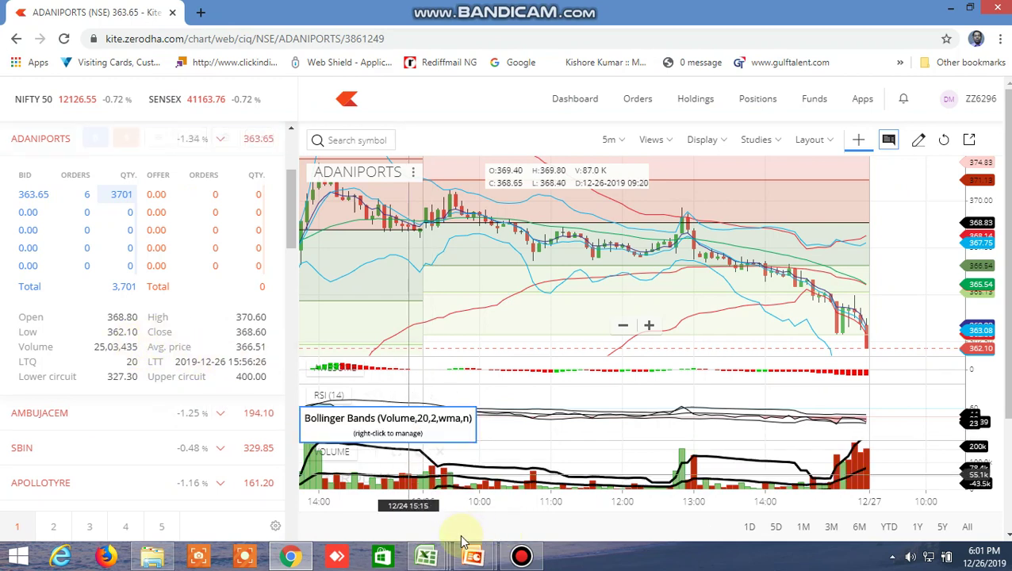
mouse_move(428, 556)
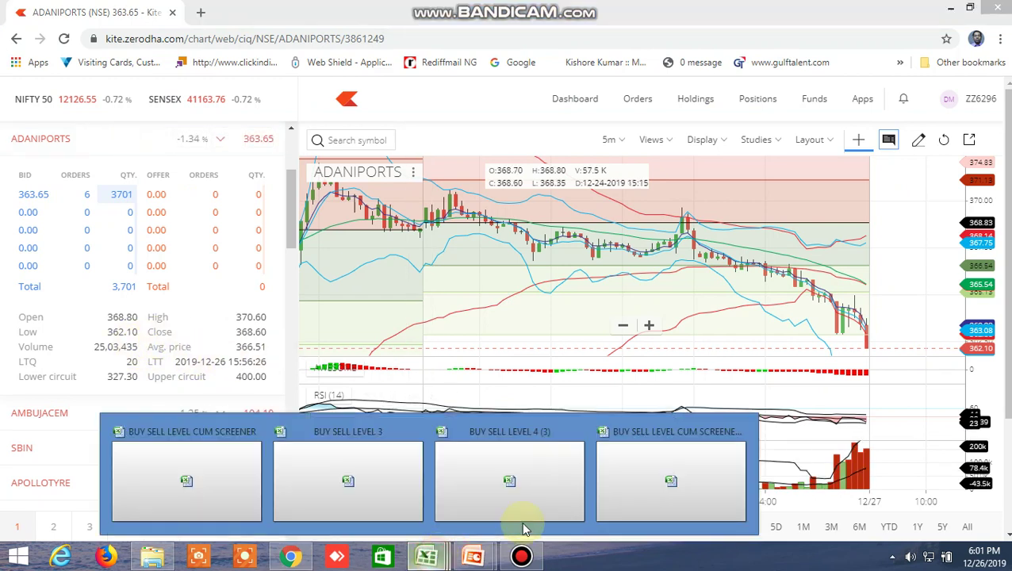
click(671, 479)
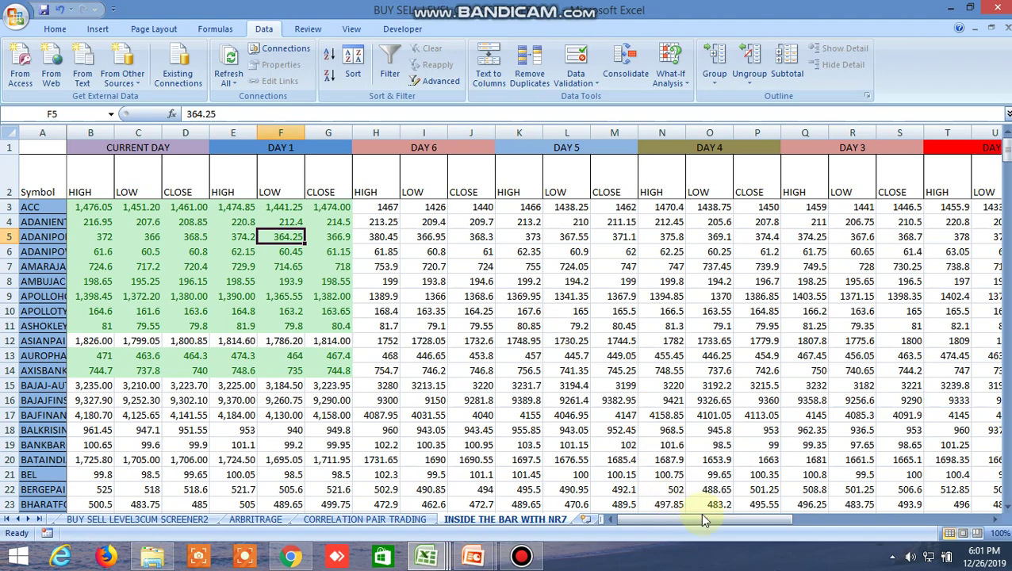
drag(701, 515, 903, 520)
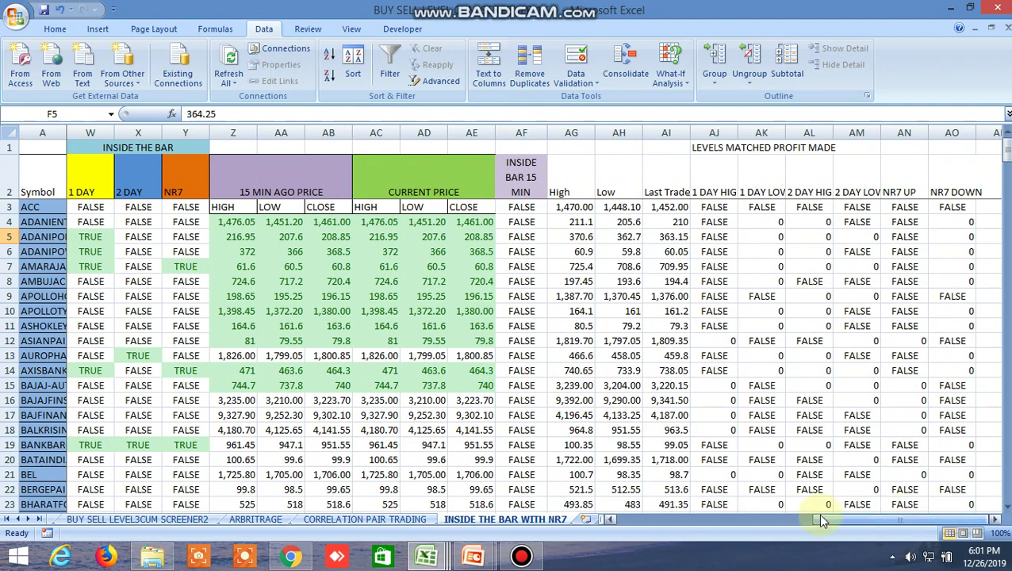
click(99, 266)
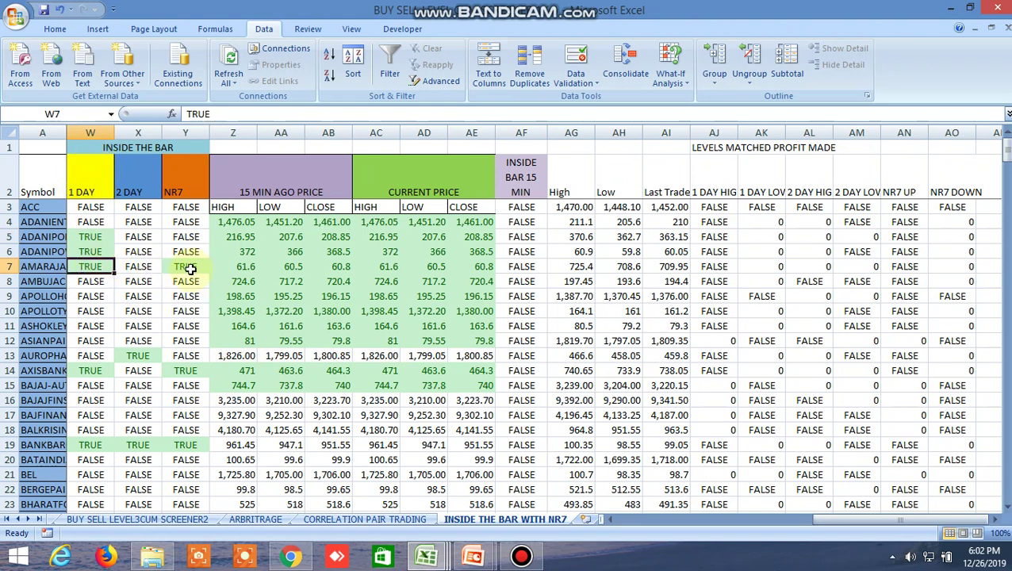
click(768, 254)
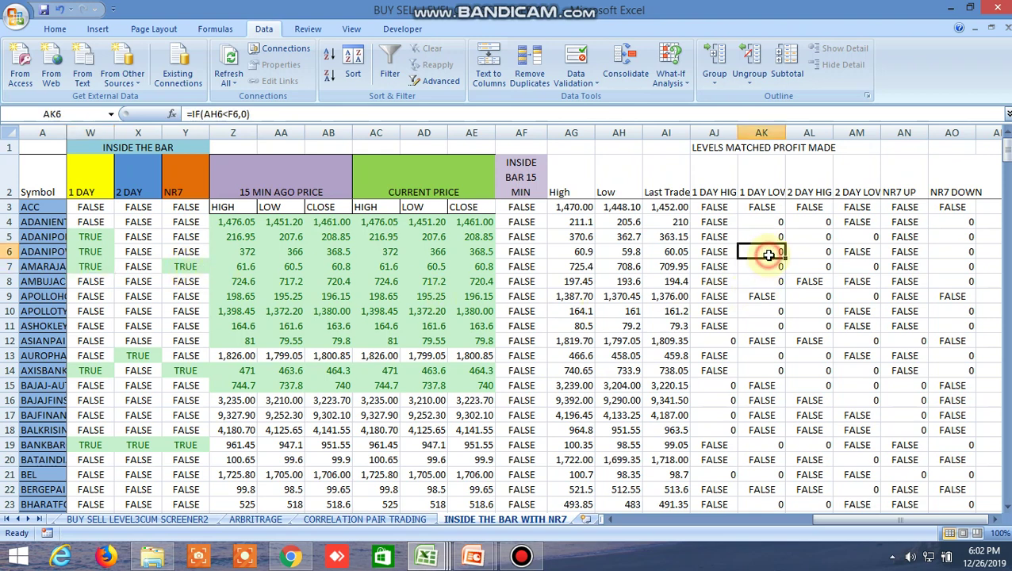
click(719, 264)
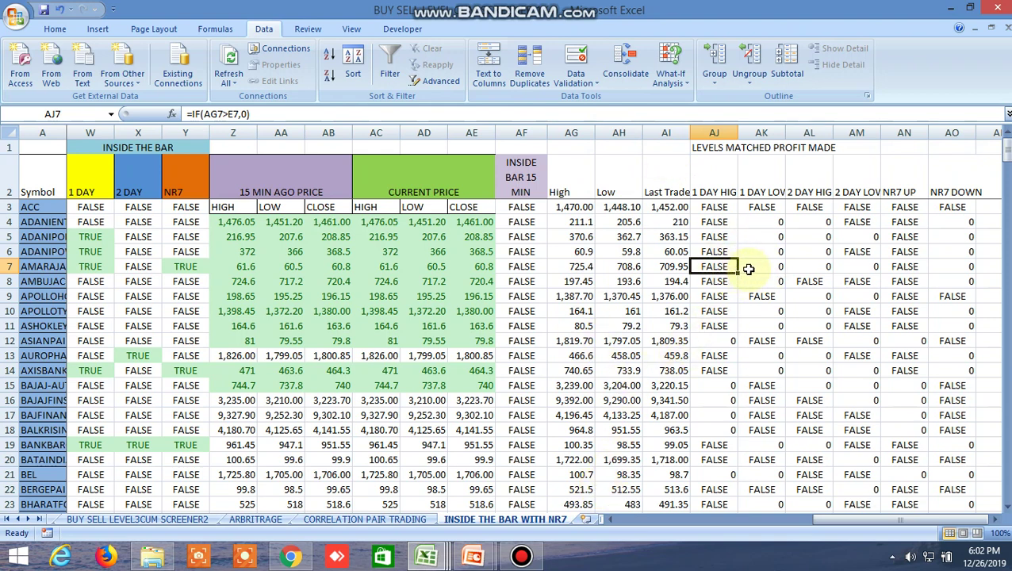
click(749, 267)
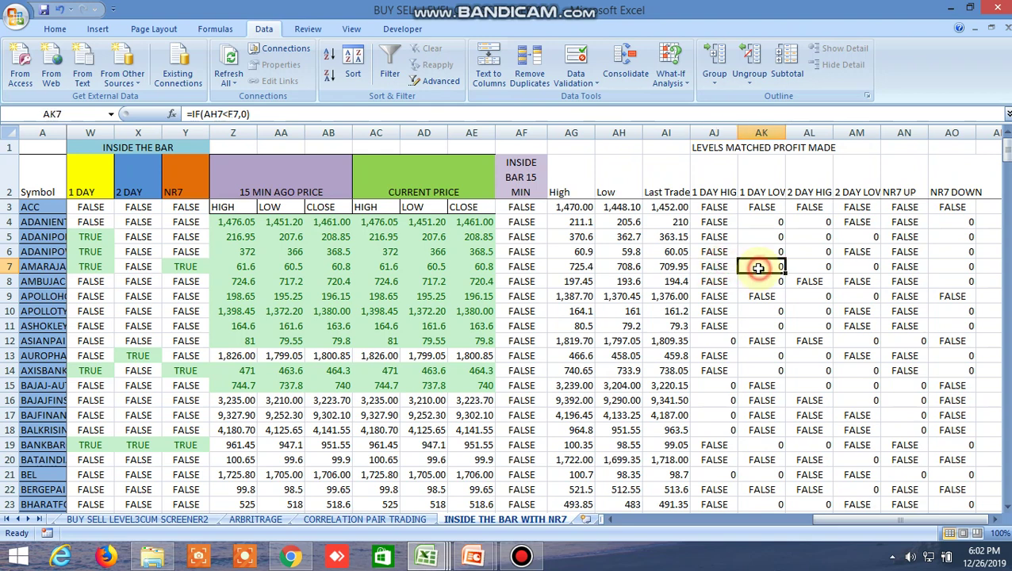
click(720, 268)
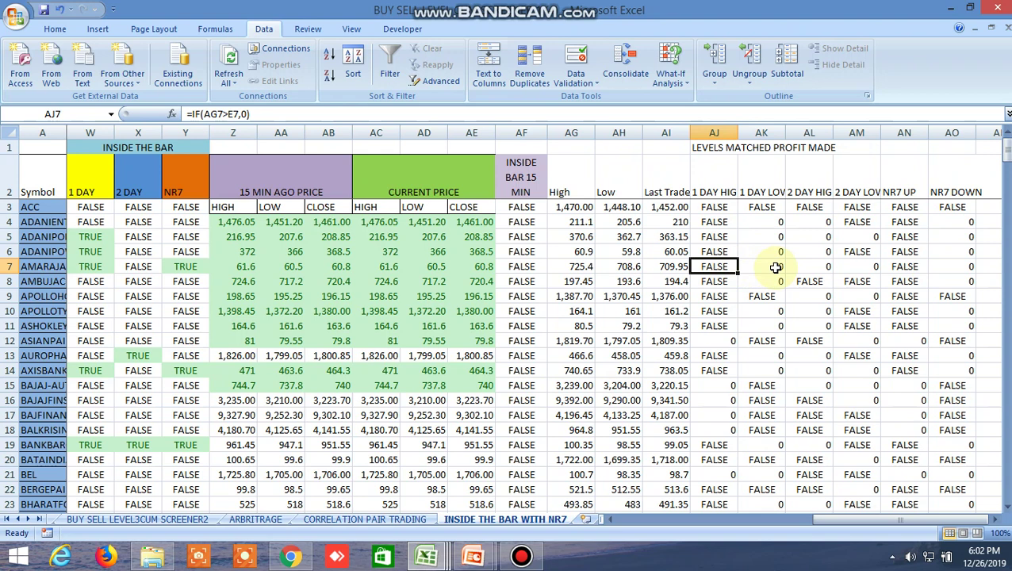
click(776, 267)
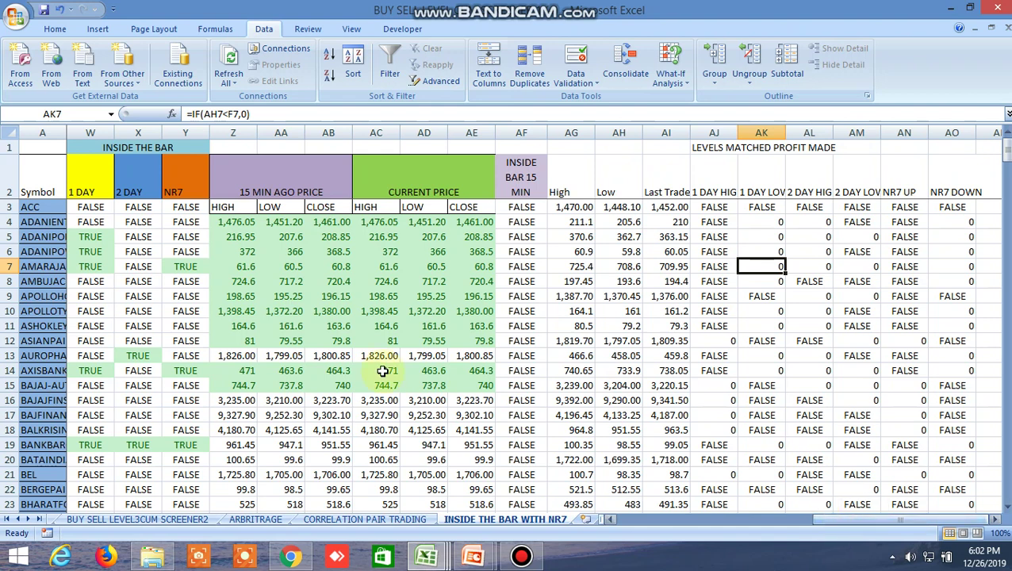
Check row 7's 1 DAY and NR7 flags, then its Day 1 high 729.9 and low 714.65
click(95, 269)
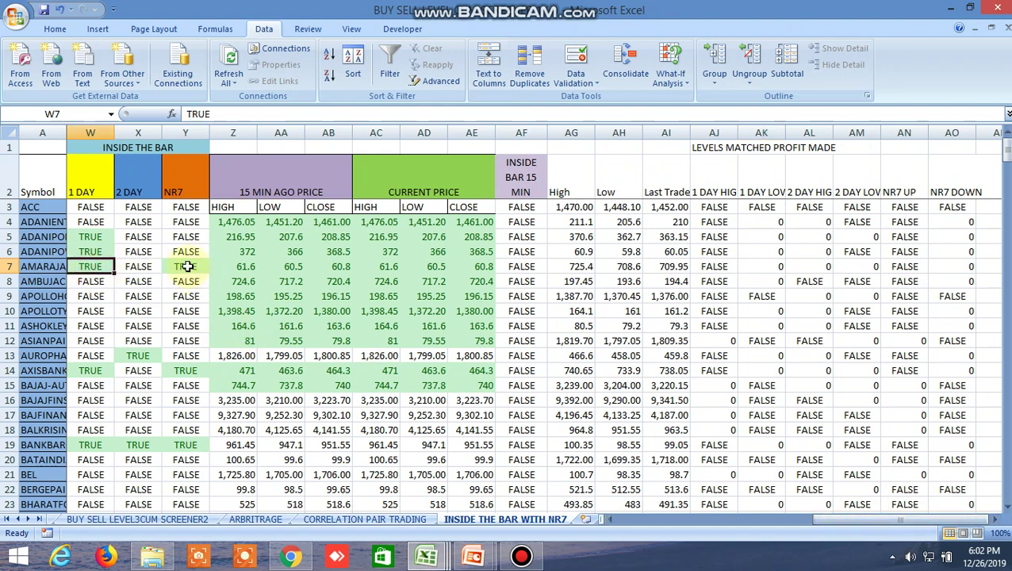
click(188, 266)
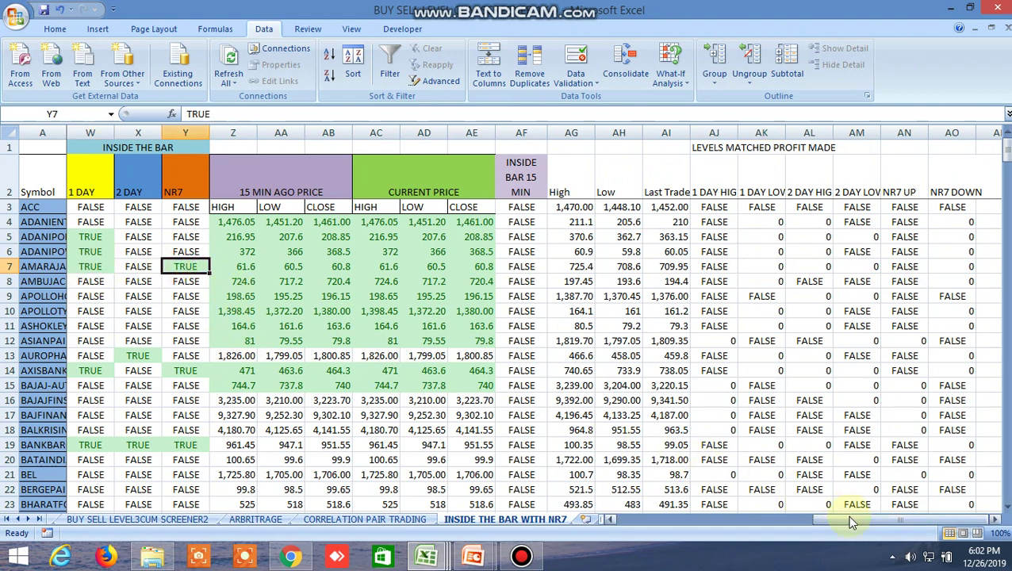
drag(847, 515, 625, 512)
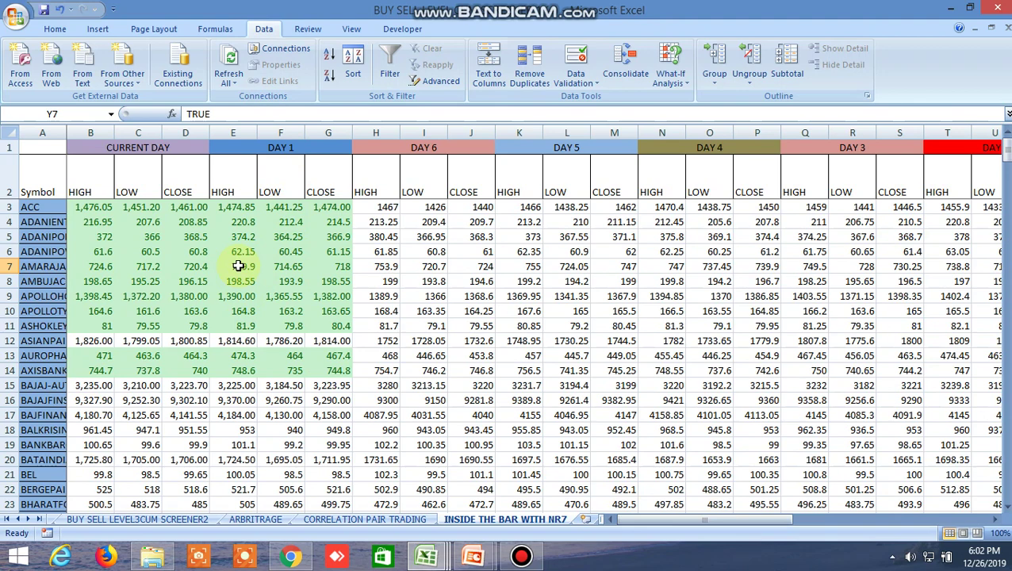
click(238, 267)
click(288, 266)
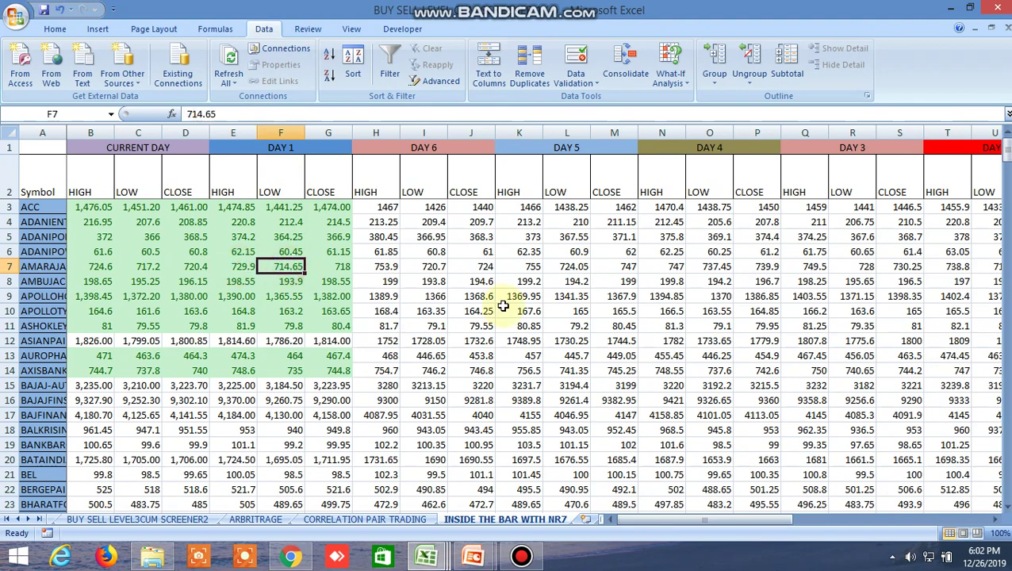
click(291, 556)
Search the Kite watchlist for 'amar' and select AMARAJABAT
scroll(178, 333, down, 5)
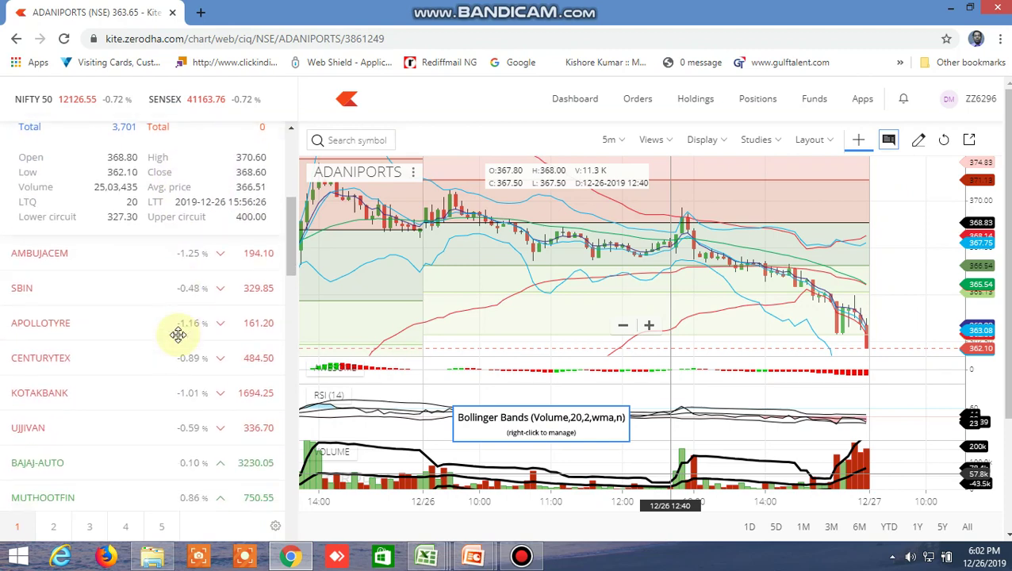
scroll(178, 333, down, 5)
scroll(178, 333, down, 5)
scroll(179, 334, down, 5)
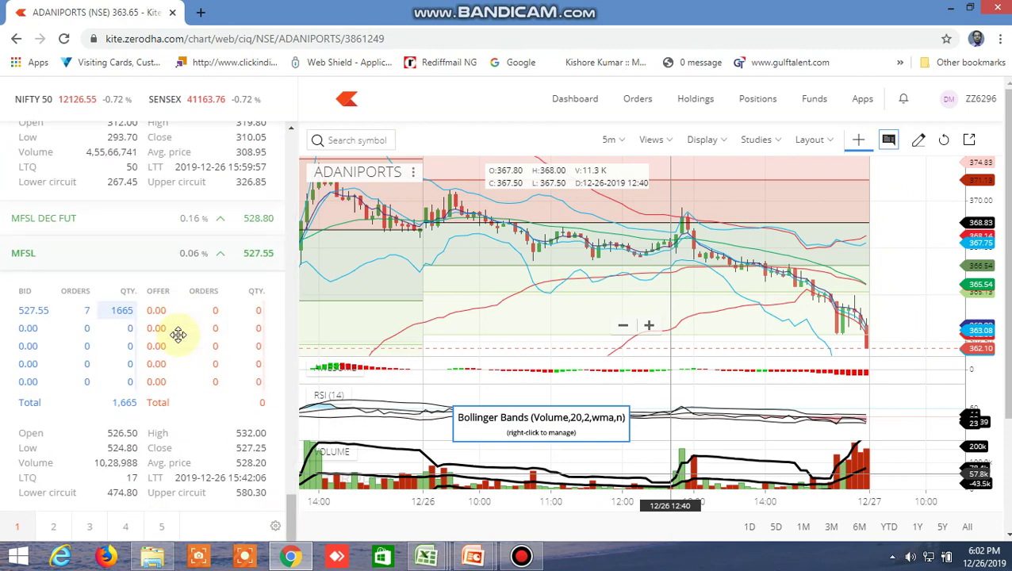
scroll(181, 341, down, 2)
scroll(163, 283, up, 2)
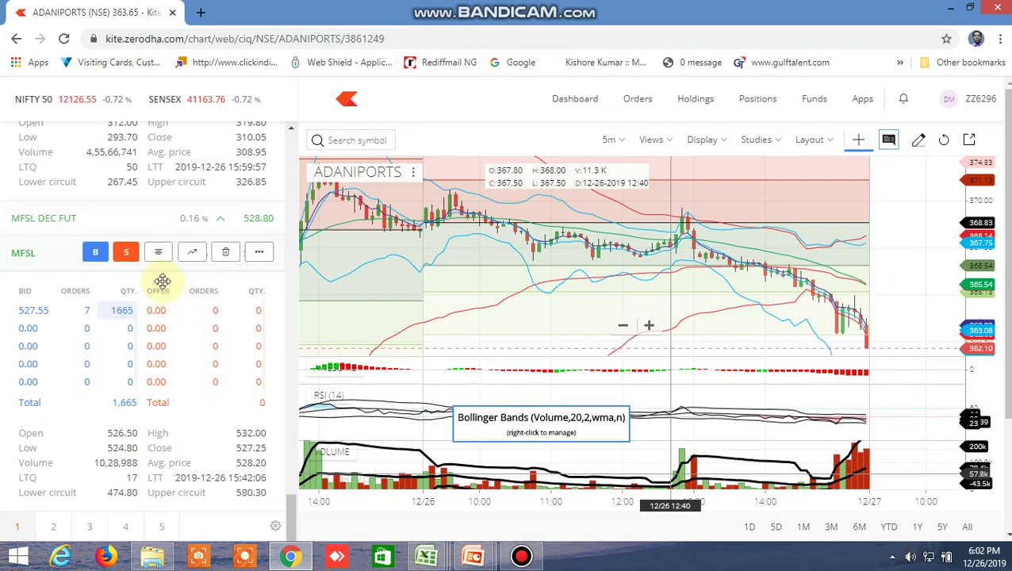
scroll(157, 267, up, 2)
scroll(158, 264, up, 3)
scroll(159, 270, up, 1)
scroll(159, 266, up, 1)
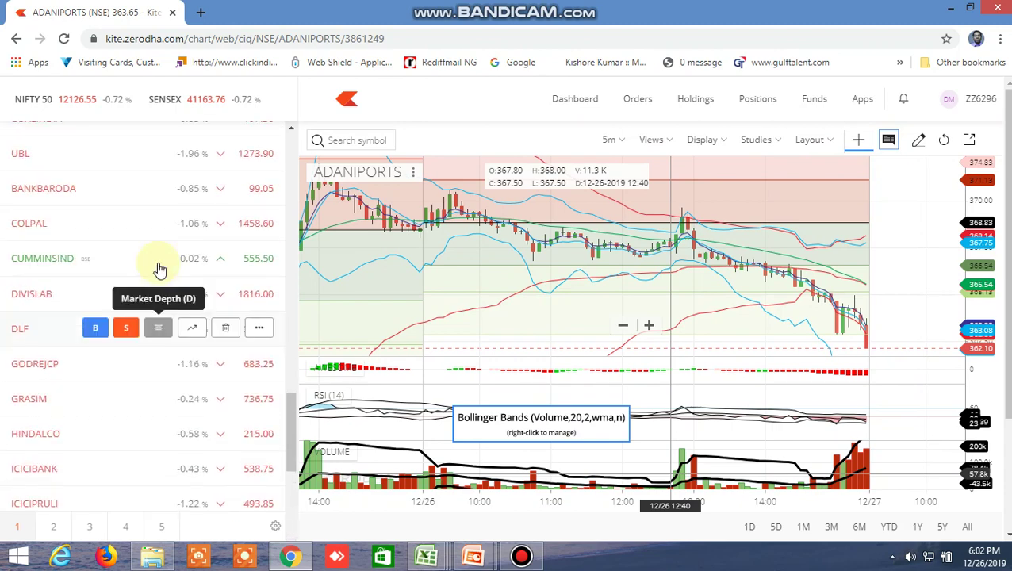
scroll(159, 266, up, 2)
scroll(158, 266, up, 2)
scroll(158, 263, down, 3)
scroll(158, 266, down, 3)
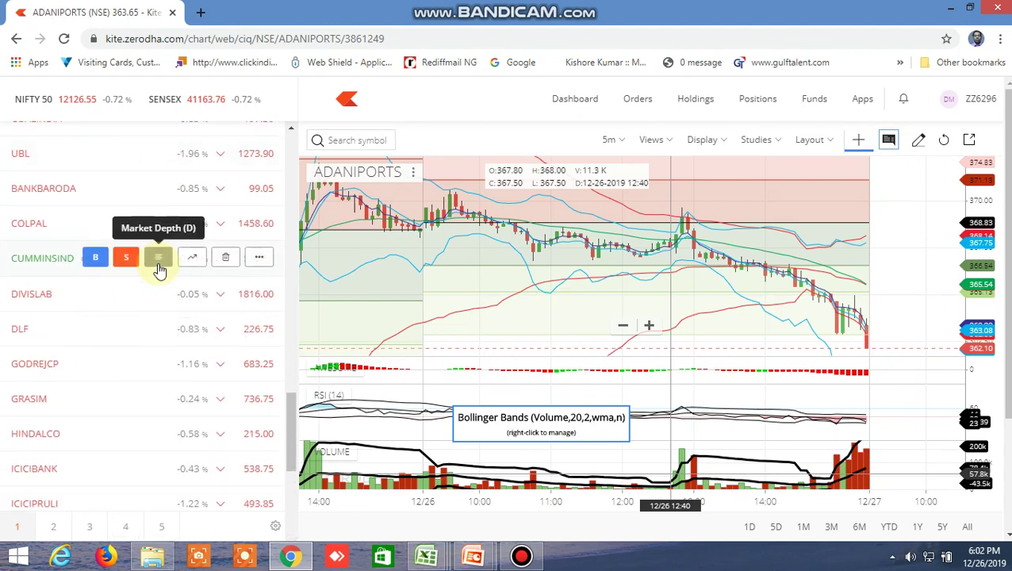
scroll(158, 265, down, 4)
scroll(158, 263, down, 3)
scroll(158, 264, up, 1)
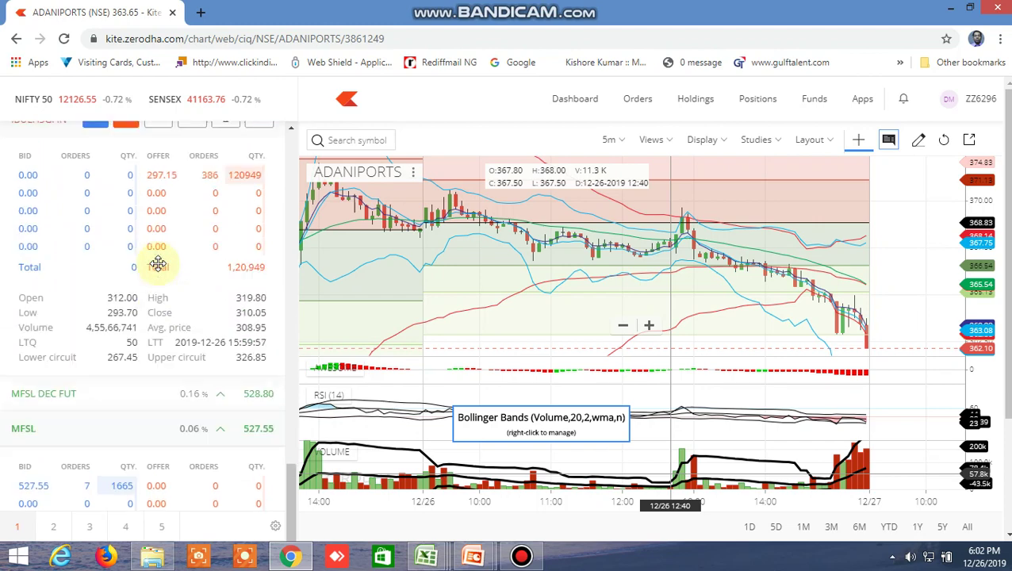
scroll(158, 265, up, 4)
scroll(158, 264, up, 4)
scroll(151, 249, up, 4)
scroll(140, 141, up, 5)
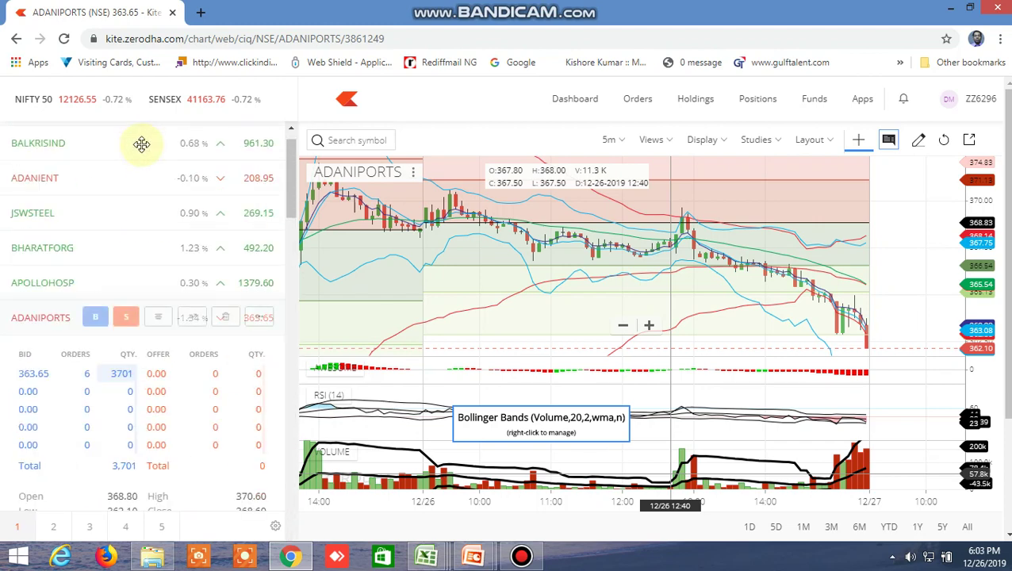
scroll(140, 140, up, 2)
click(101, 130)
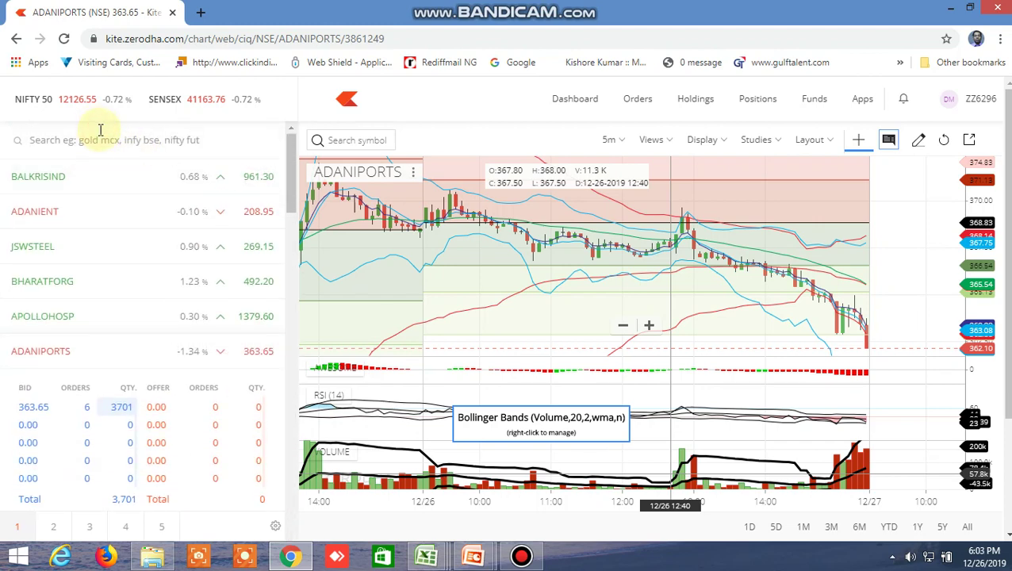
text(amar)
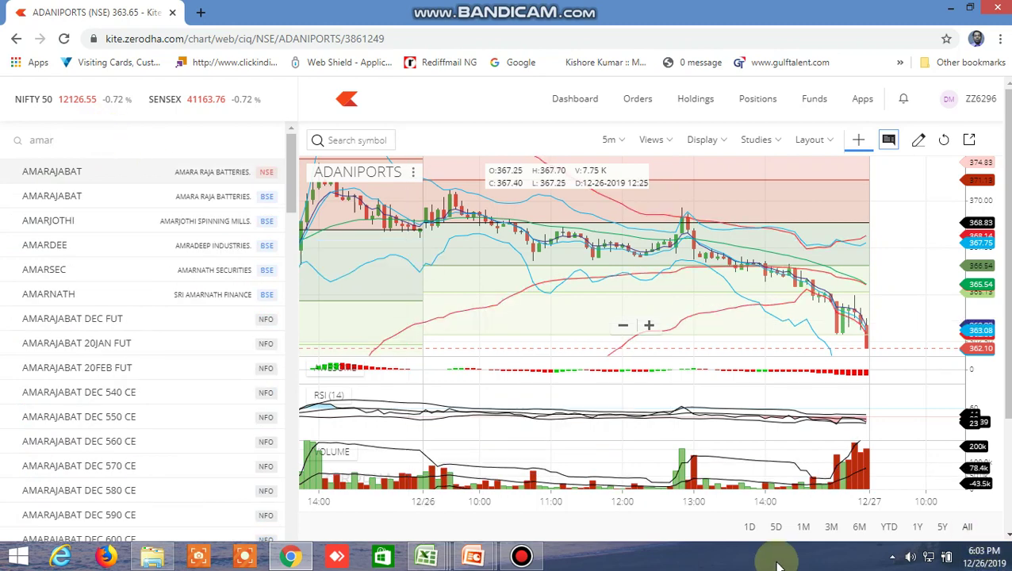
click(40, 169)
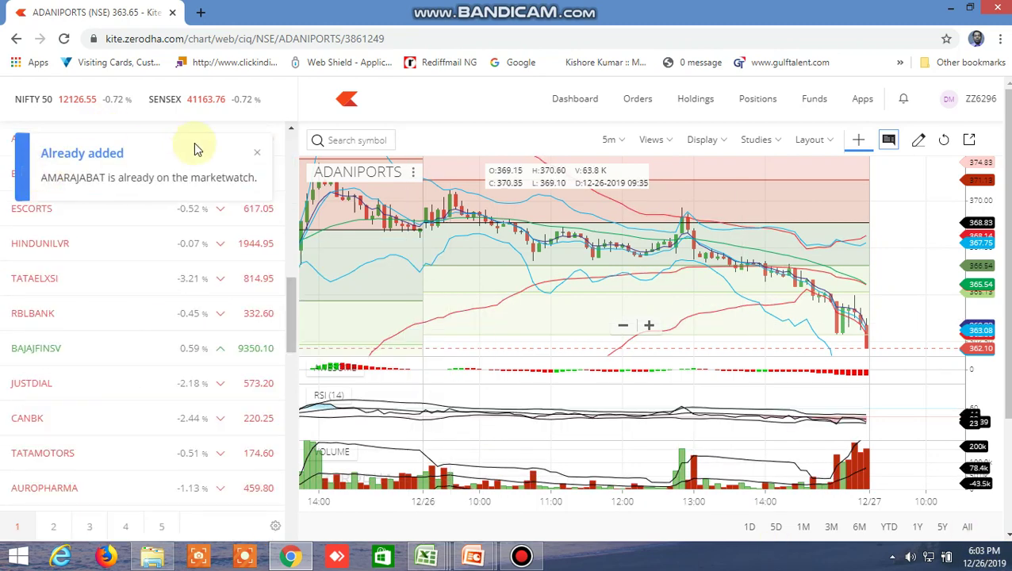
Dismiss the Already added notice, show AMARAJABAT's market depth and chart, and pan to the latest candles
click(256, 151)
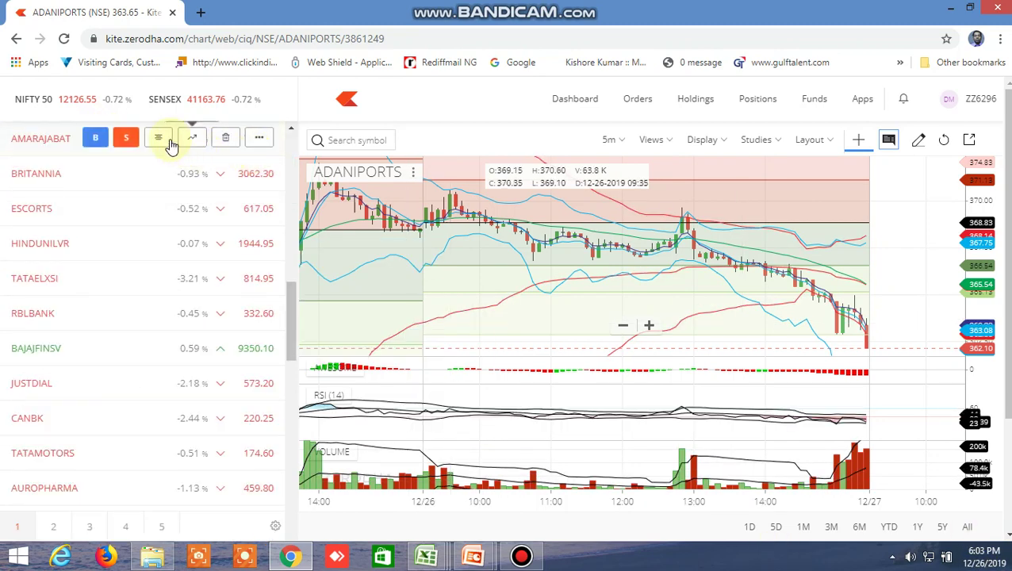
click(158, 138)
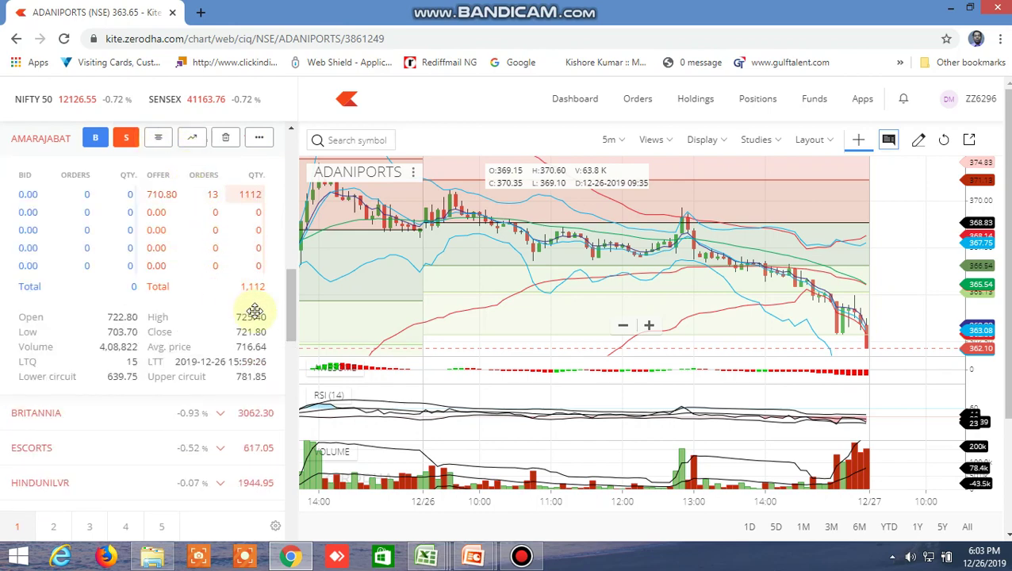
click(194, 142)
drag(537, 299, 639, 301)
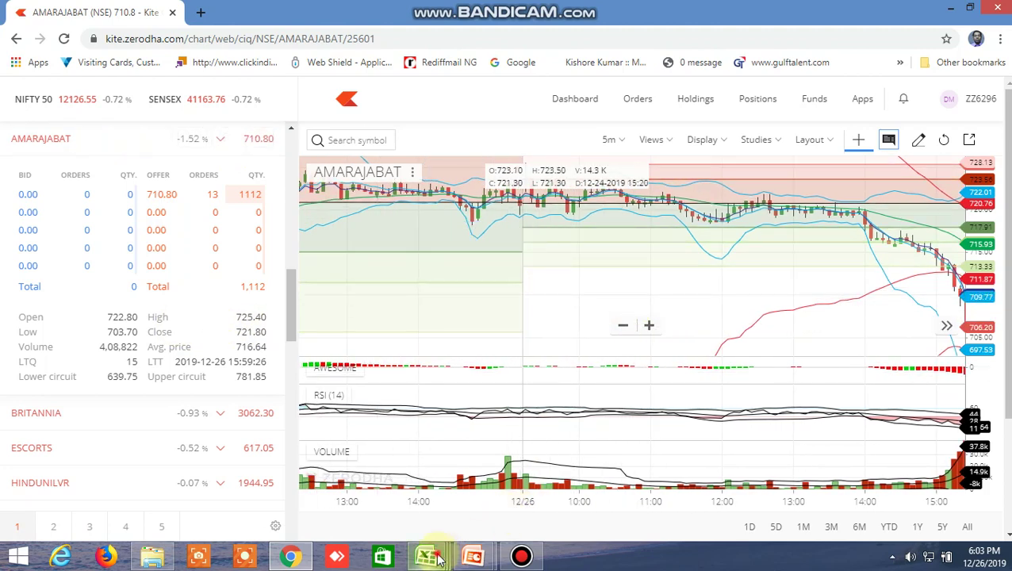
Recheck row 7's Day 1 high 729.9 and low 714.65 in Excel, then pan the AMARAJABAT chart slightly
mouse_move(438, 560)
click(641, 422)
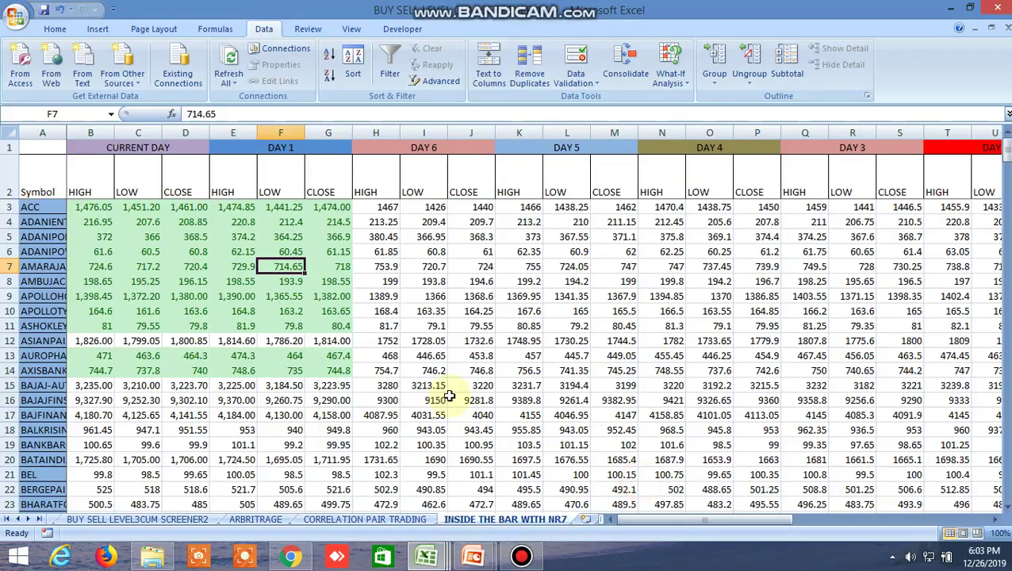
click(248, 269)
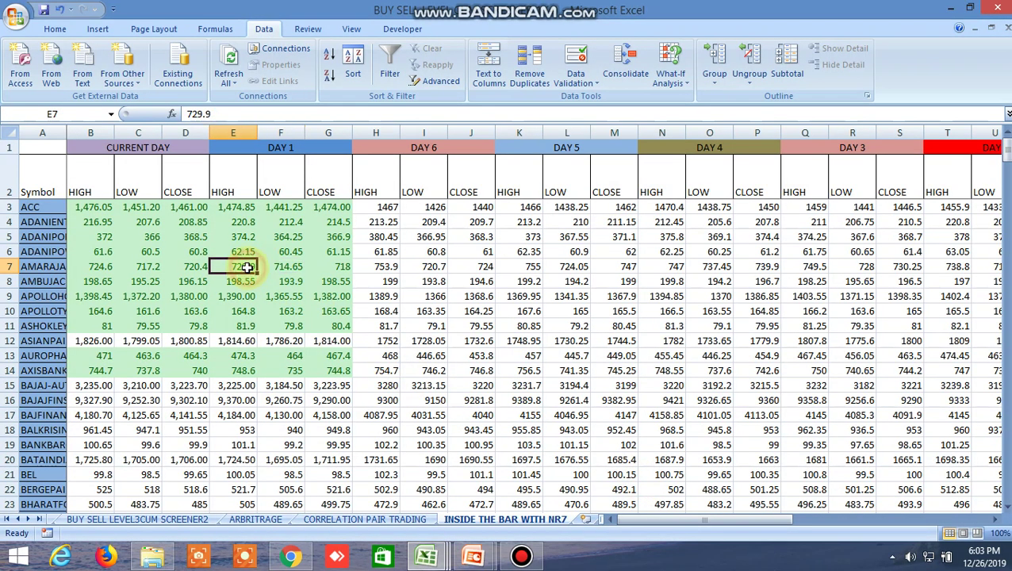
click(295, 265)
click(291, 556)
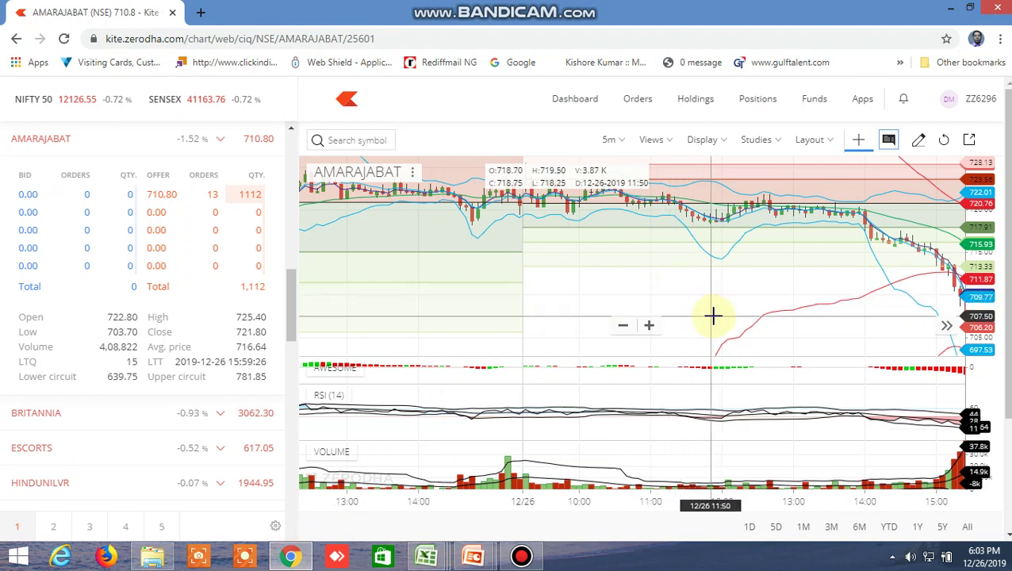
drag(714, 317, 674, 316)
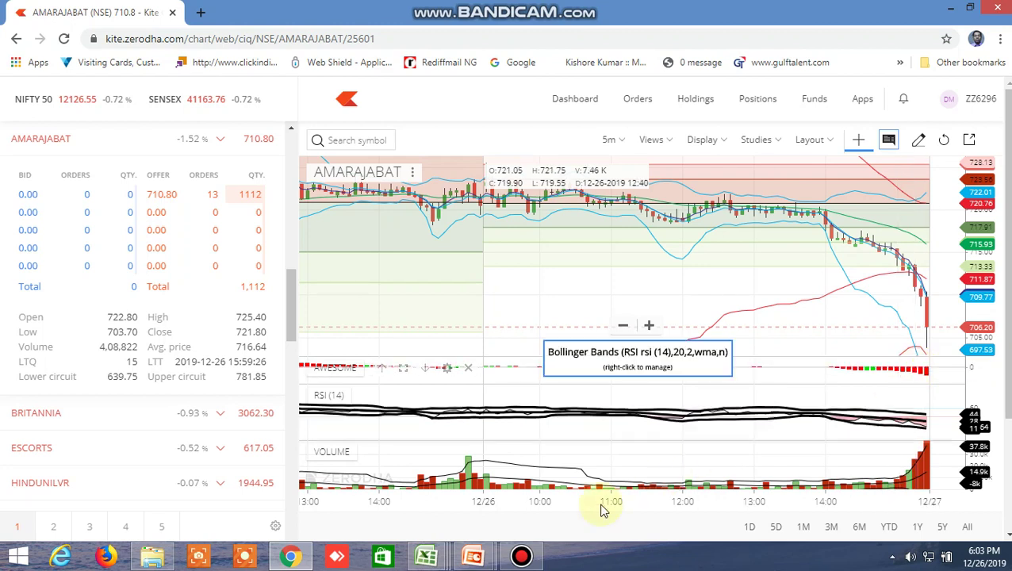
After reviewing the AMARAJABAT chart, show the open Excel window thumbnails from the taskbar
click(429, 557)
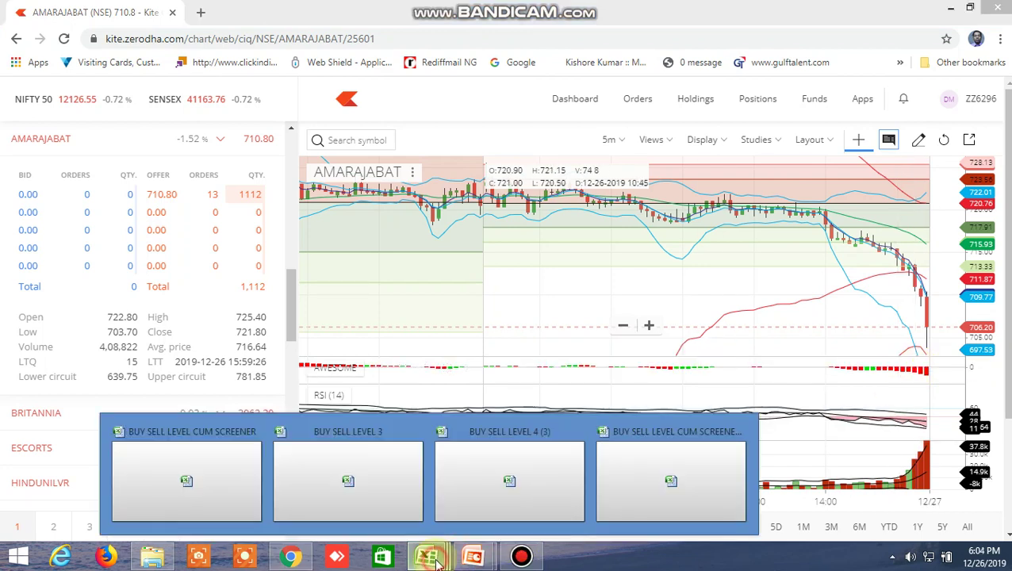
Bring the screener workbook forward and check row 14's 1 DAY flag and row 13's 2 DAY TRUE
click(702, 489)
drag(730, 520, 900, 514)
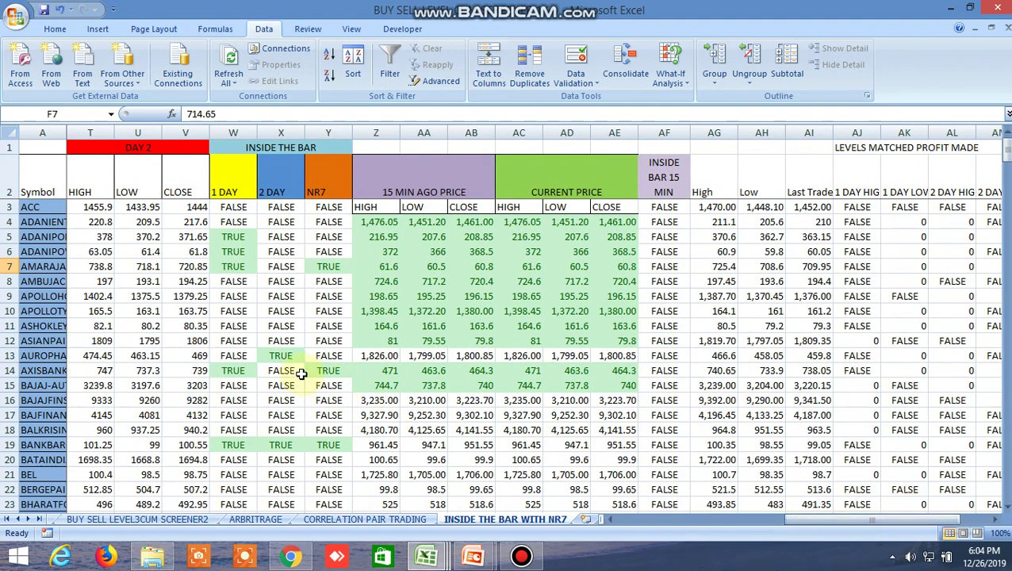
click(239, 372)
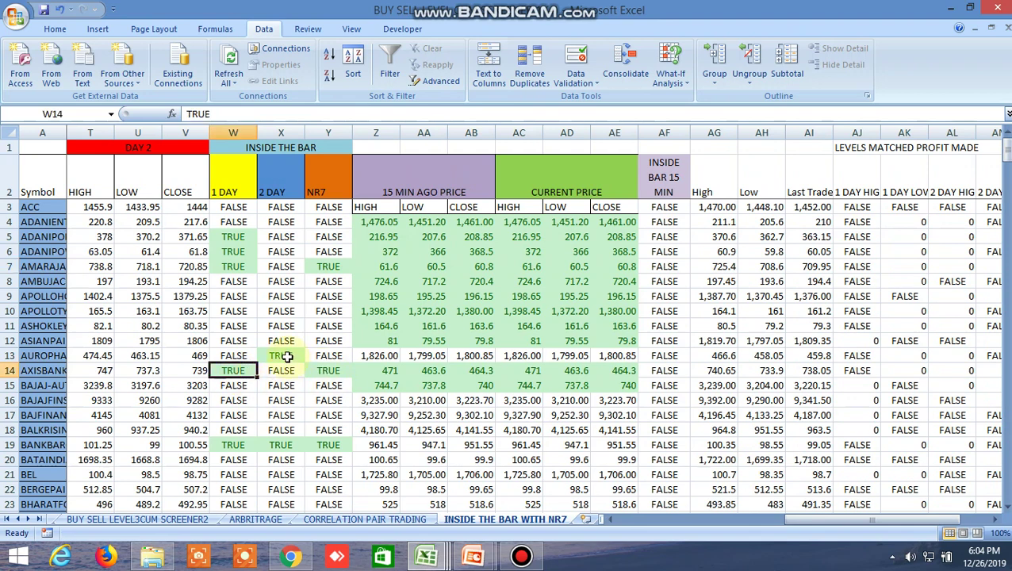
click(288, 358)
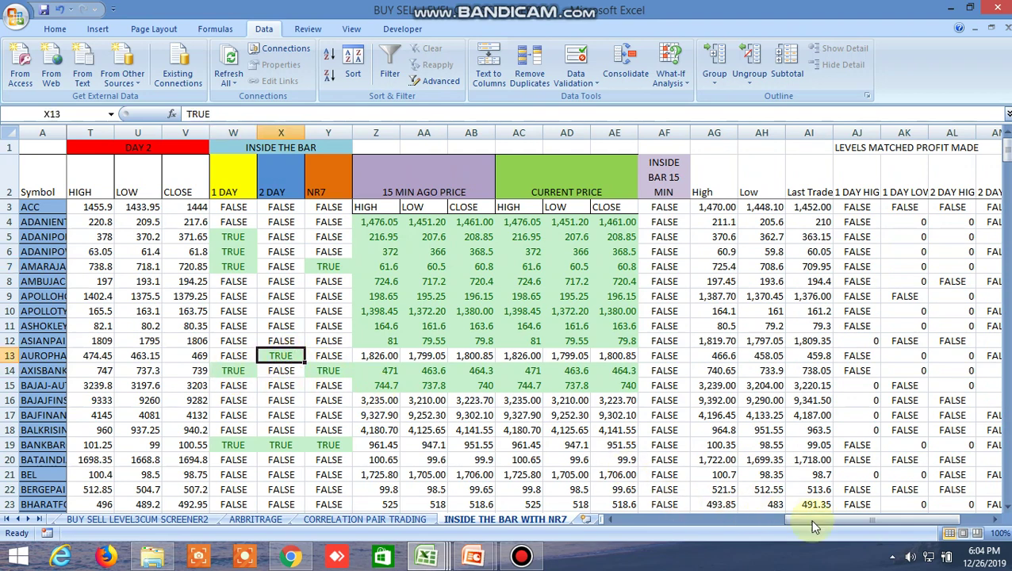
Inspect the level-matching formulas in AK12, AL12 and AM12
drag(813, 526, 845, 526)
click(760, 344)
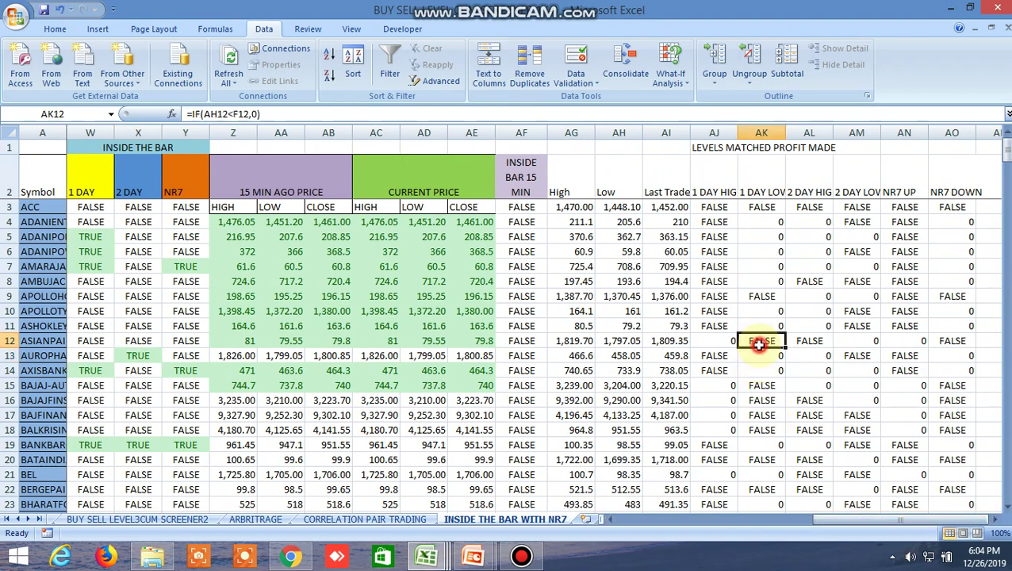
click(812, 341)
click(853, 341)
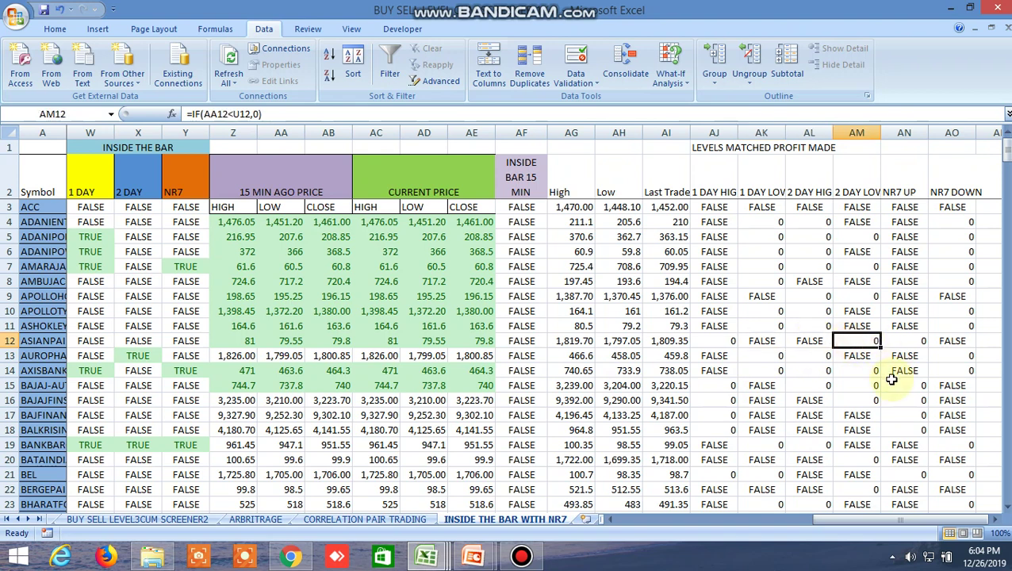
Check row 13's Day 2 low 463.15, then return to the AMARAJABAT chart in Kite
mouse_move(868, 521)
mouse_down()
mouse_move(805, 520)
mouse_move(815, 520)
mouse_up()
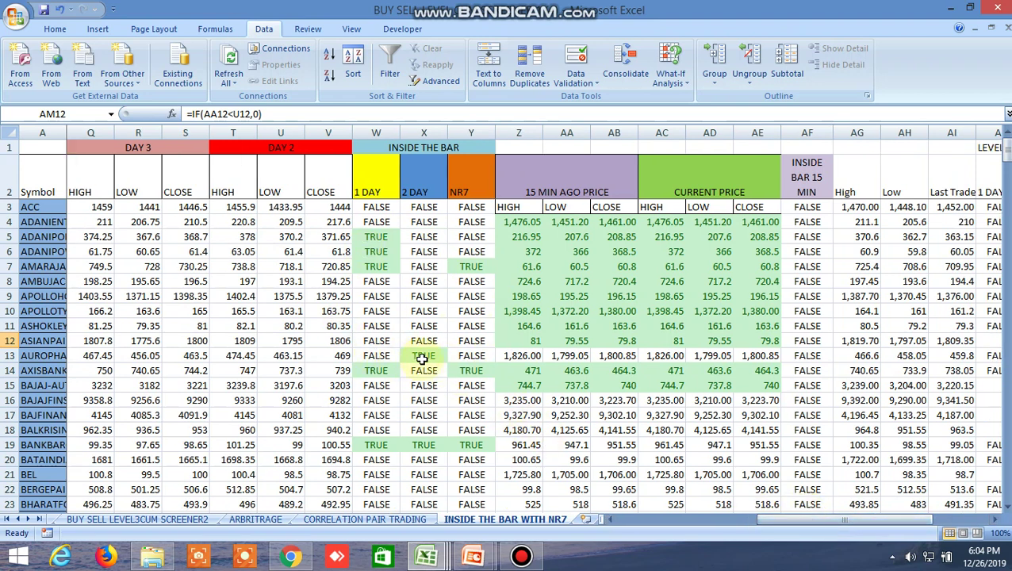
click(290, 356)
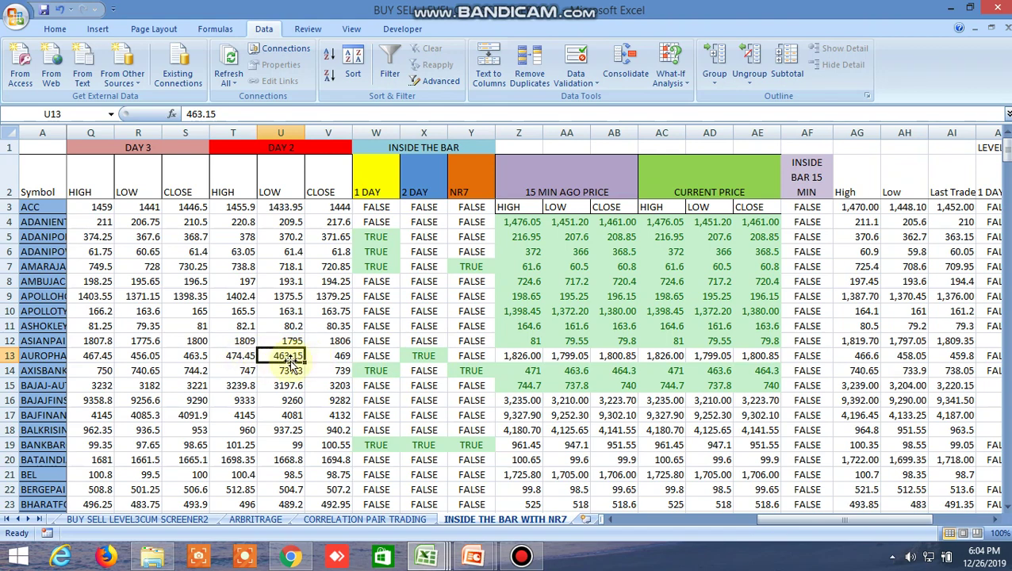
click(290, 557)
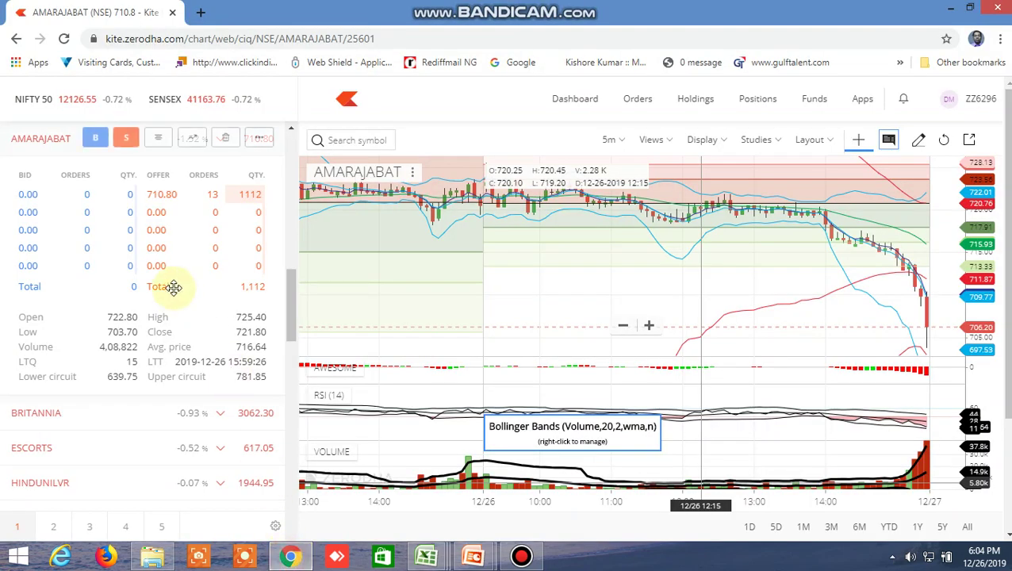
scroll(170, 284, up, 4)
scroll(170, 285, down, 6)
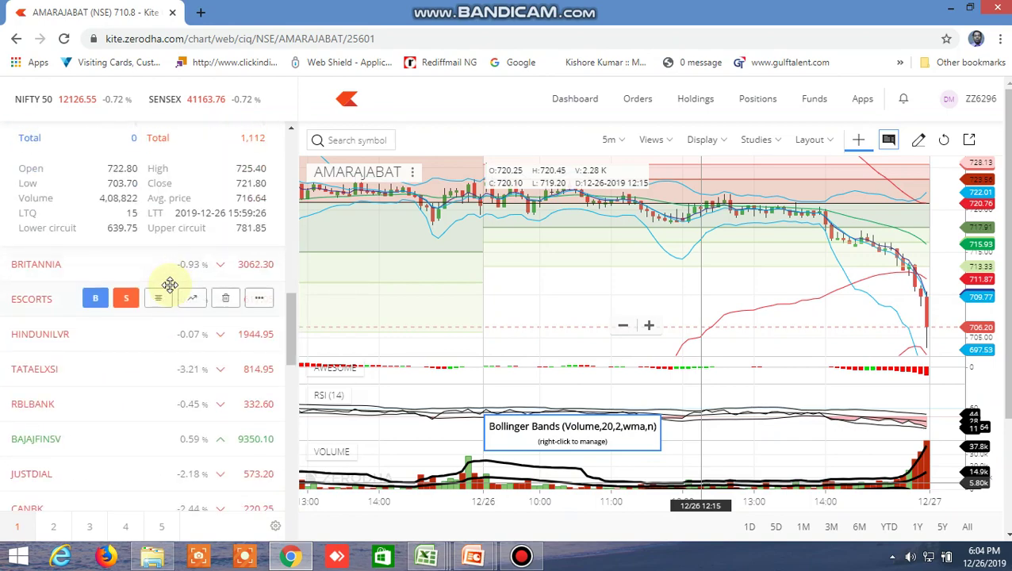